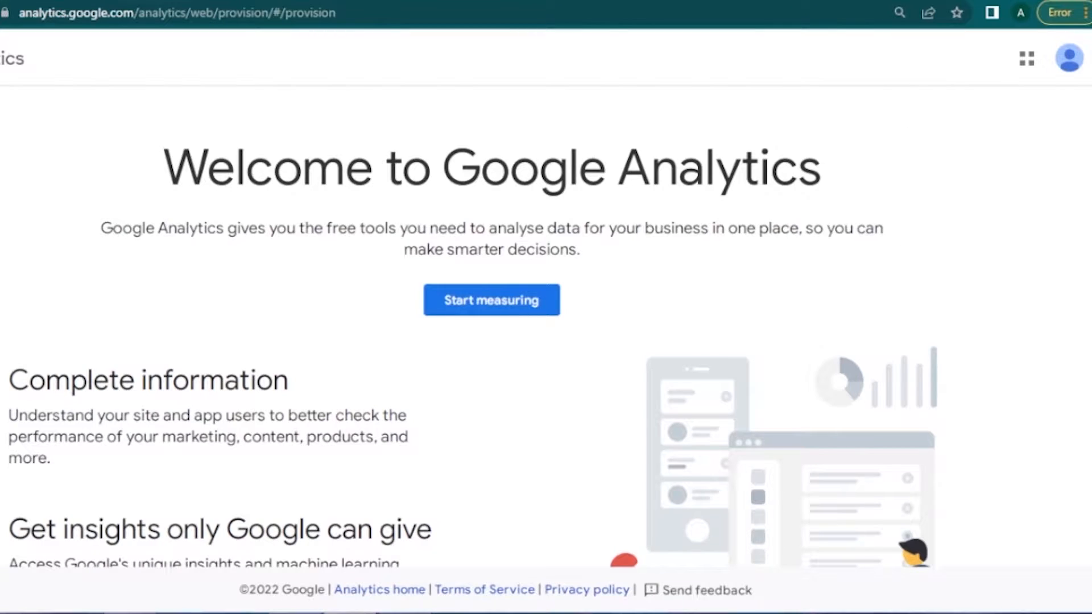
Step: Look through the Google Analytics welcome page, including the sections on complete information, insights and connecting them to results
scroll(489, 341, "down", 7)
scroll(489, 341, "up", 7)
scroll(489, 341, "down", 1)
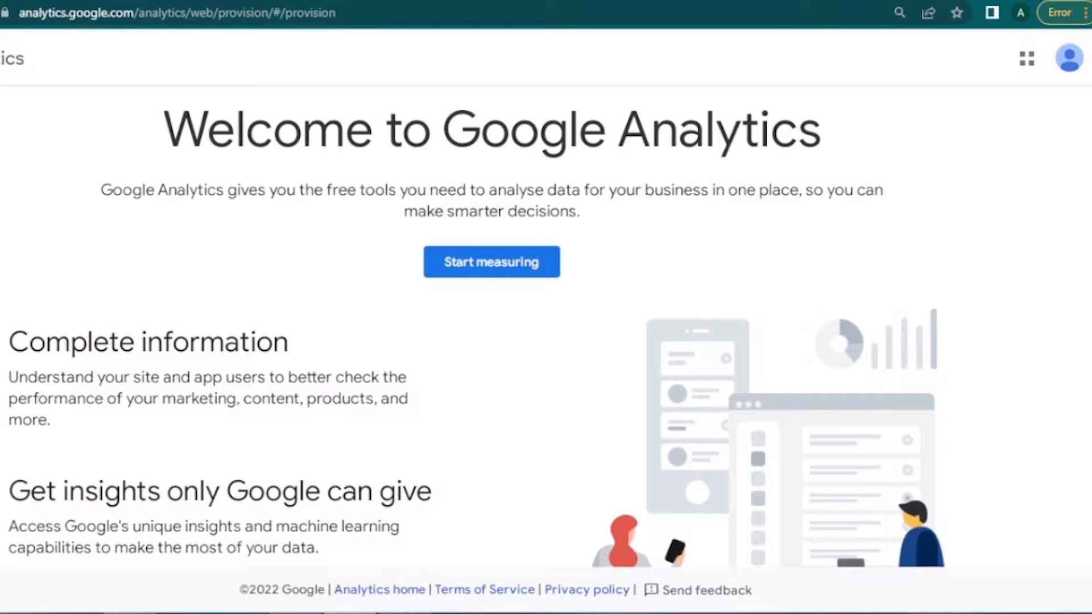
scroll(489, 341, "down", 3)
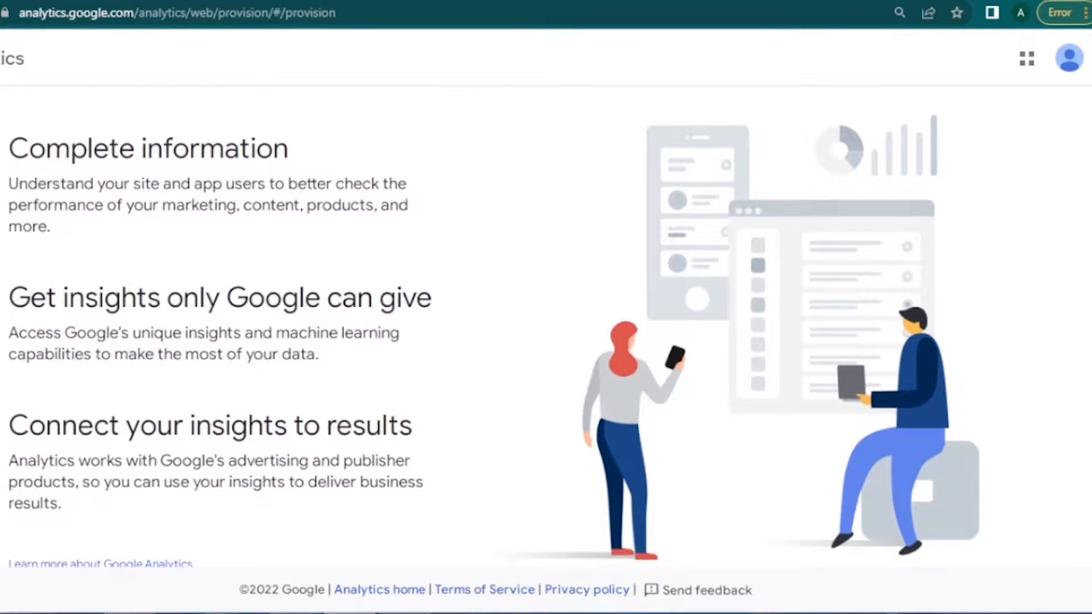
scroll(546, 325, "up", 4)
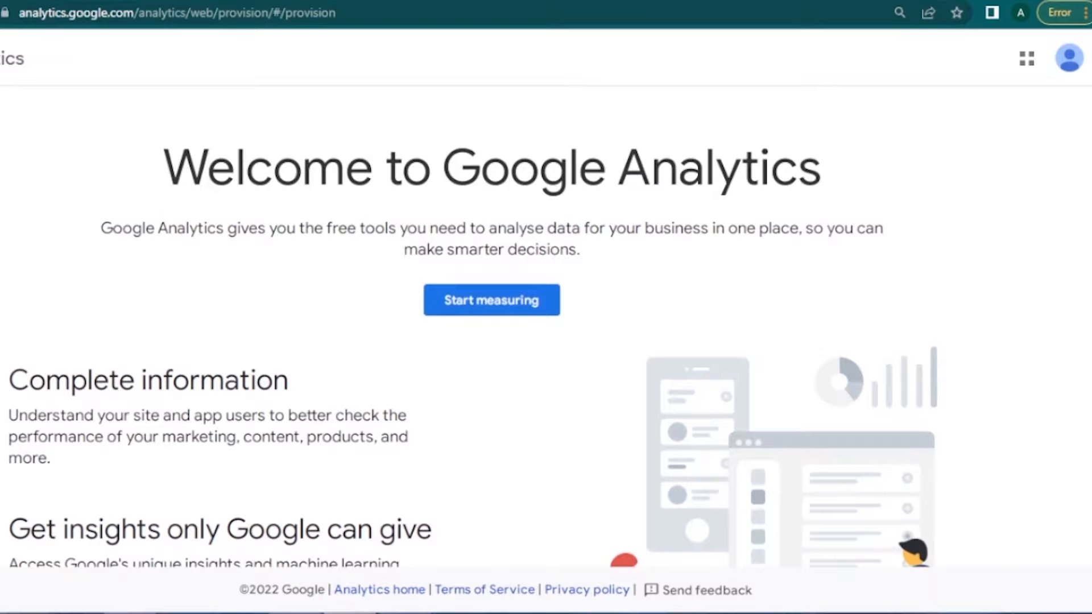
scroll(1050, 439, "down", 6)
scroll(1050, 439, "up", 6)
scroll(1019, 295, "down", 4)
scroll(999, 316, "up", 4)
scroll(546, 327, "down", 4)
scroll(546, 327, "up", 4)
Step: Start the Analytics account setup and fill in the account name with the suggested first name
left_click(495, 313)
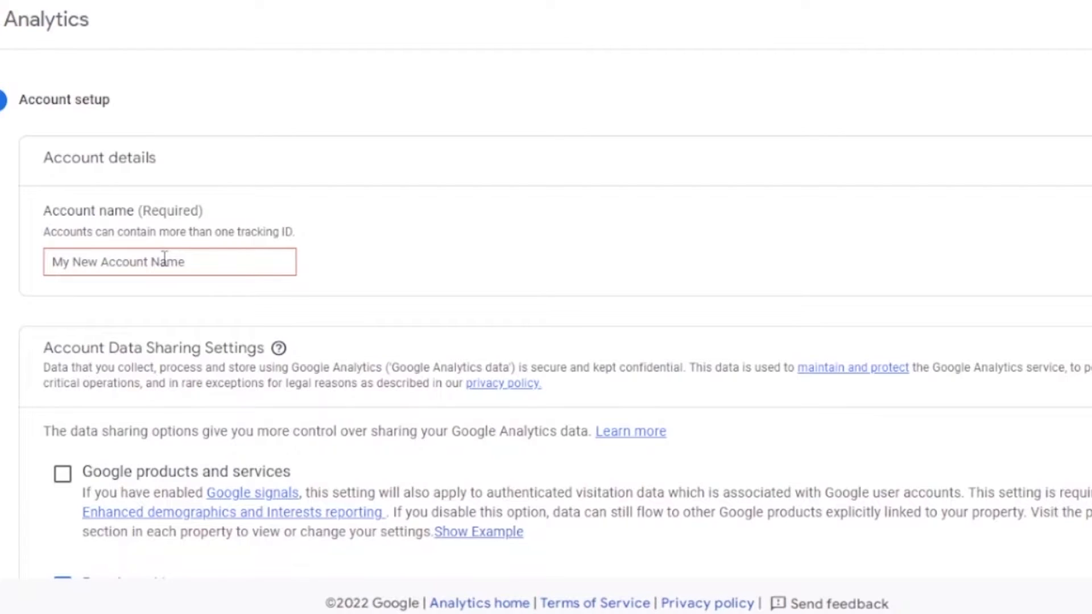
scroll(916, 317, "down", 5)
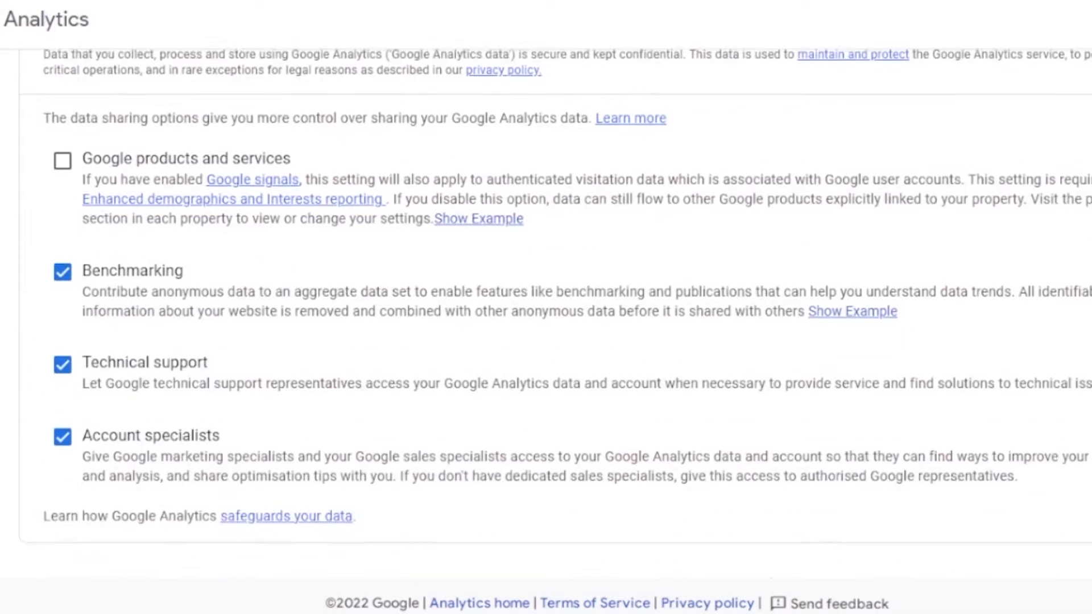
scroll(916, 317, "up", 2)
scroll(585, 226, "up", 3)
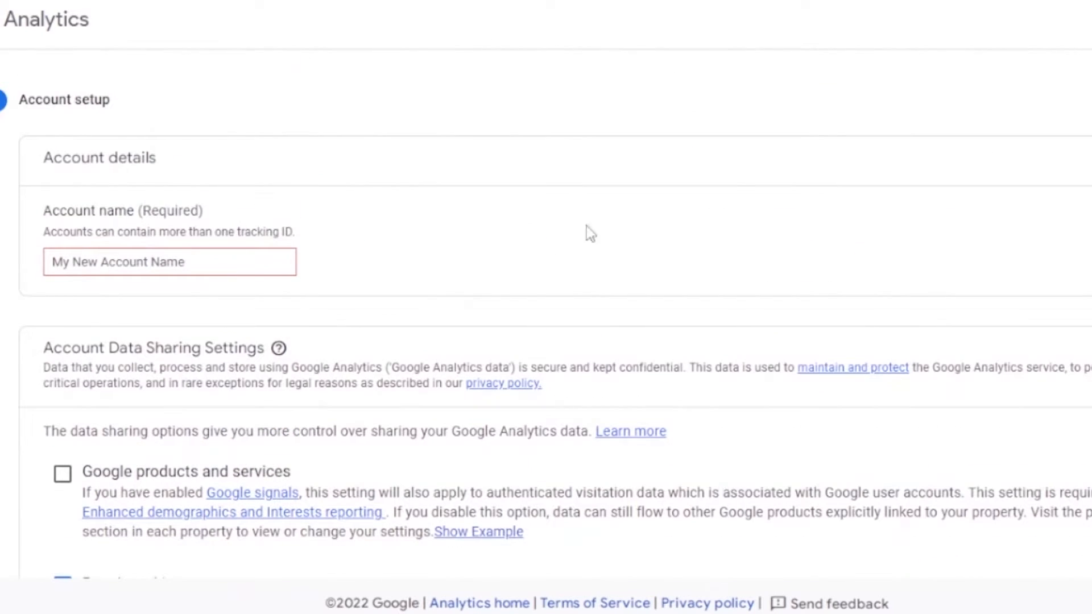
left_click(102, 264)
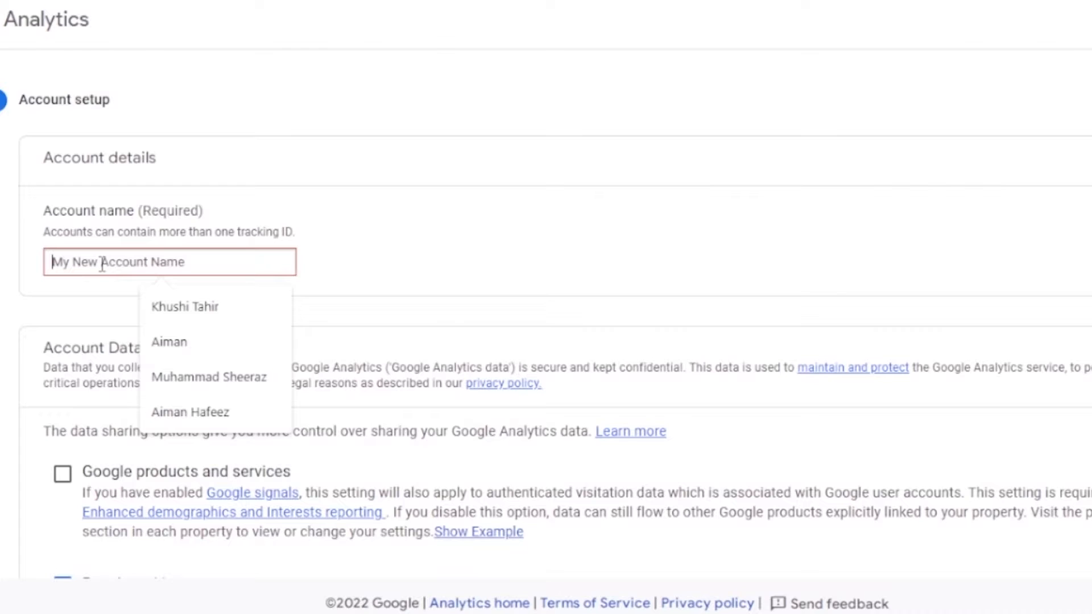
left_click(202, 350)
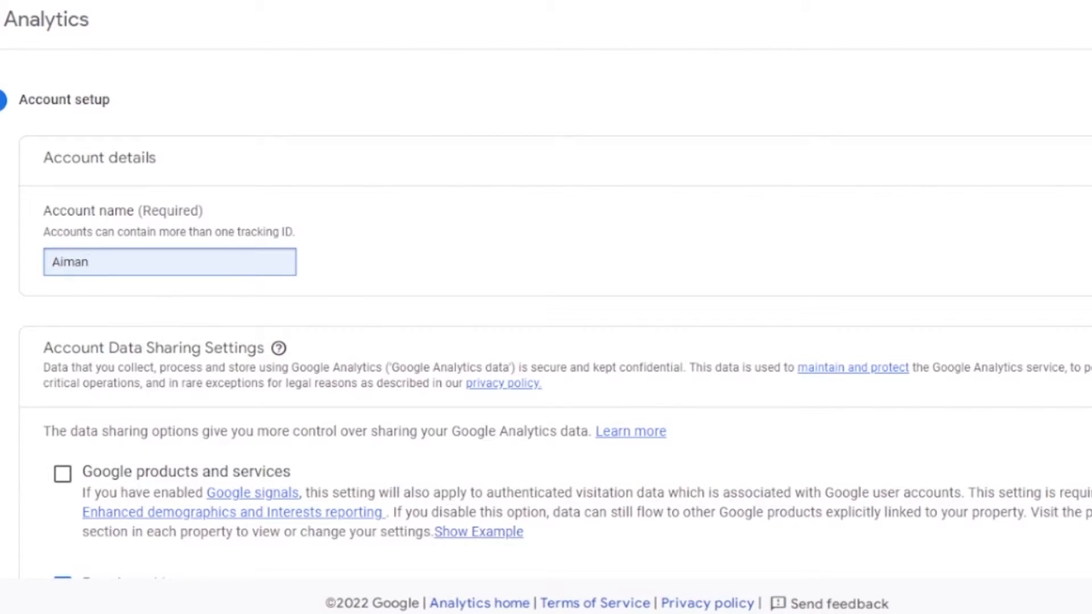
Step: Enable data sharing for Google products and services and continue to the property setup
scroll(201, 350, "down", 3)
scroll(545, 318, "down", 2)
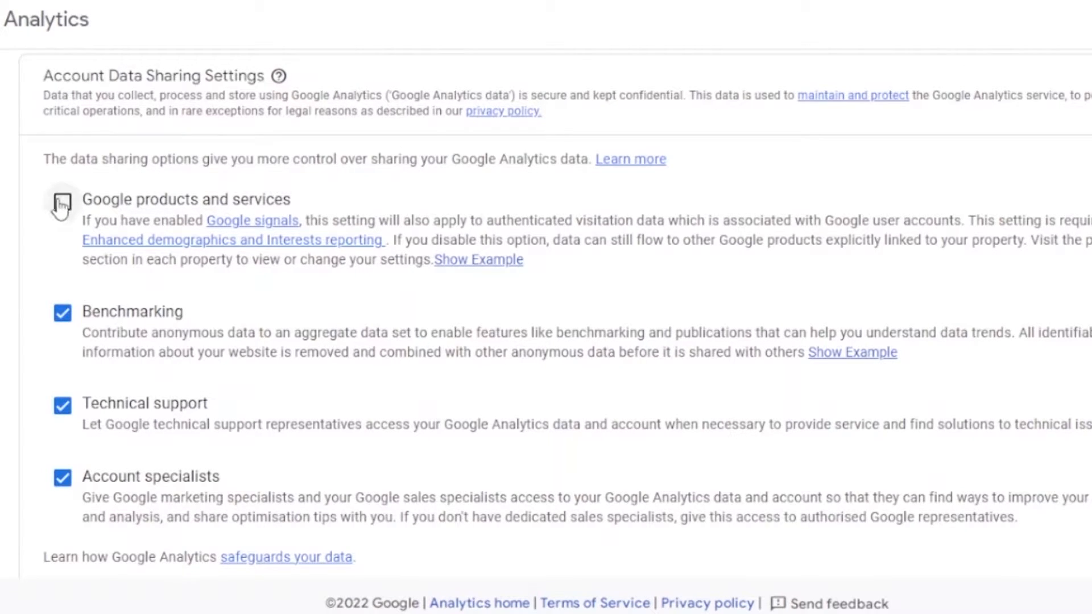
left_click(59, 203)
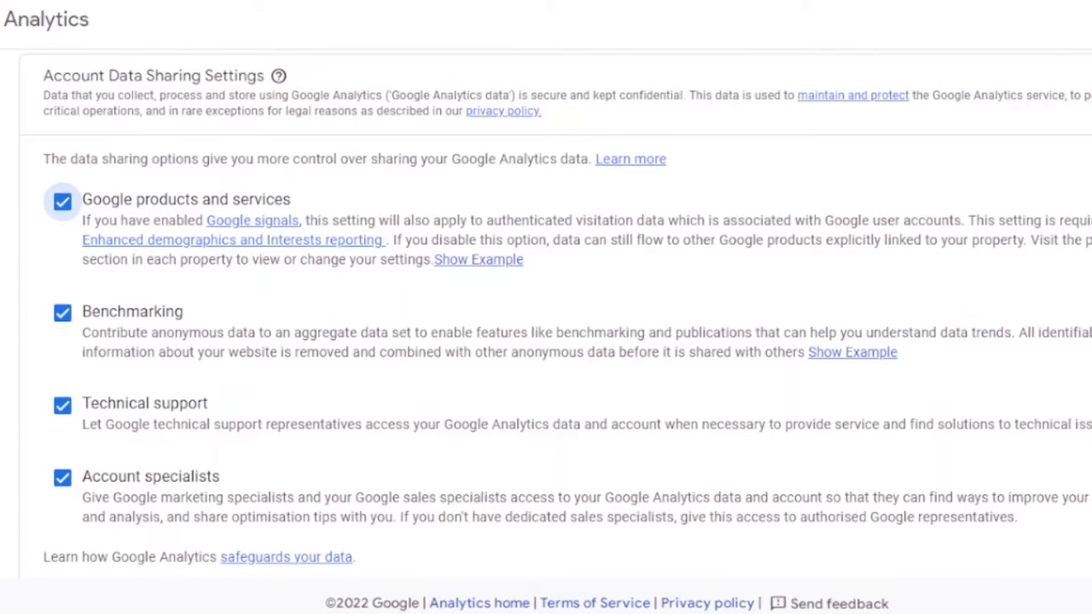
scroll(105, 434, "down", 5)
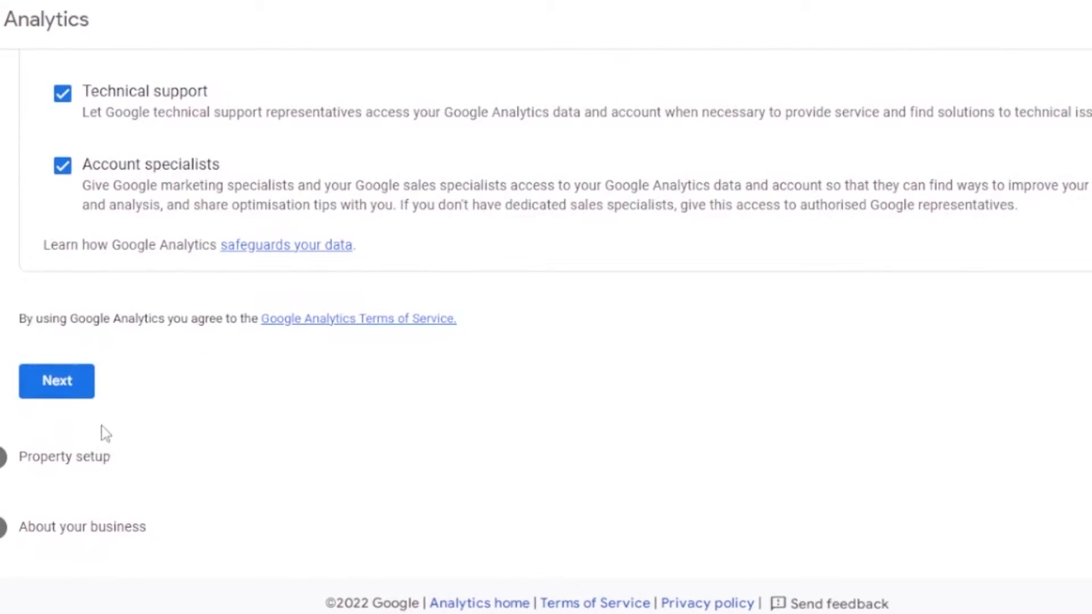
left_click(46, 395)
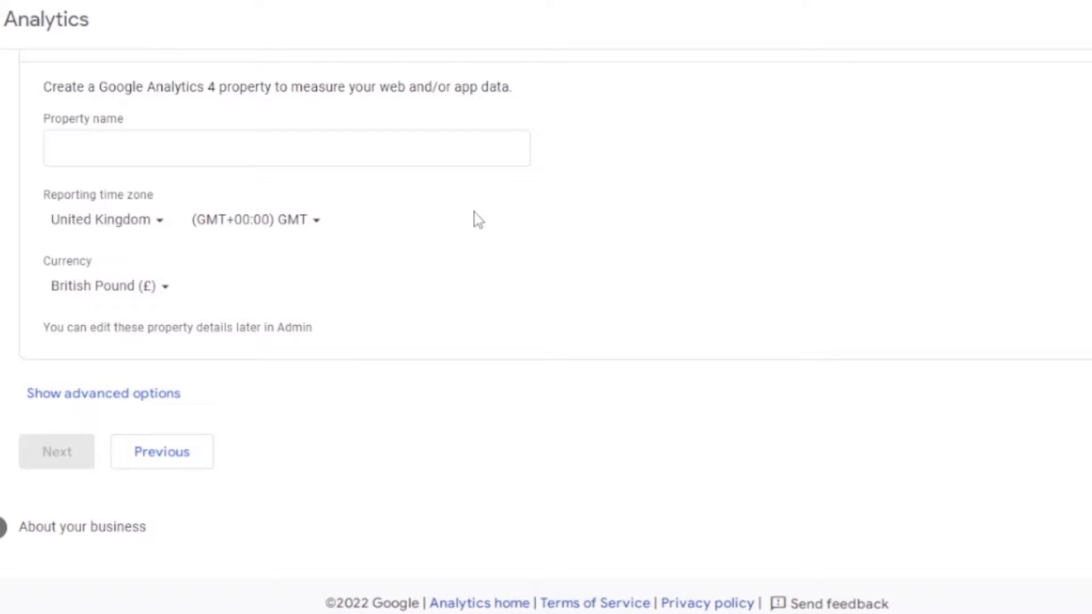
Step: Enter the account holder's first name as the property name
left_click(250, 153)
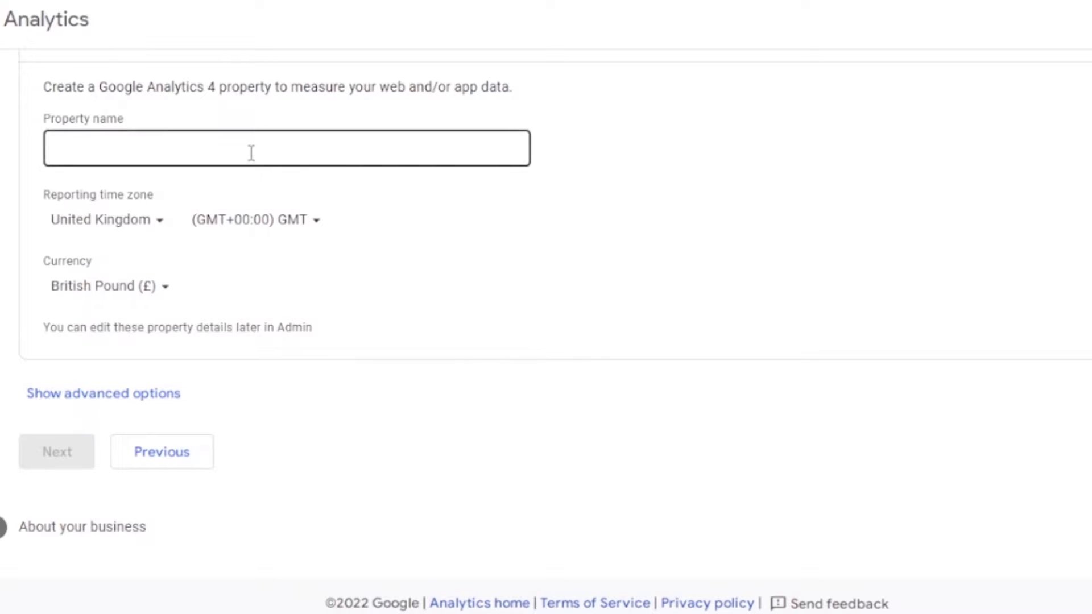
left_click(251, 152)
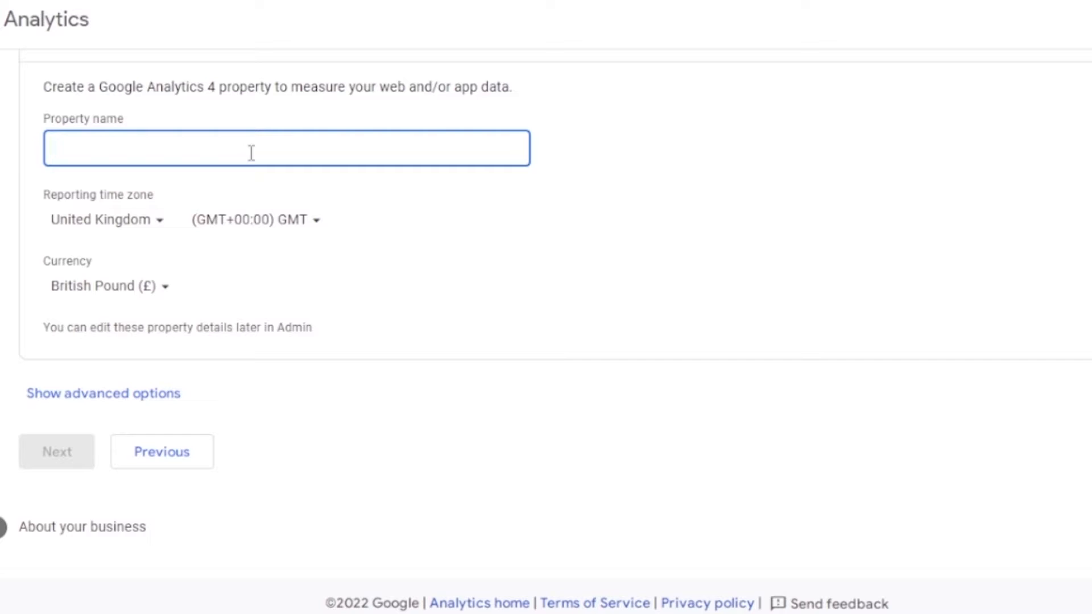
type("aiman")
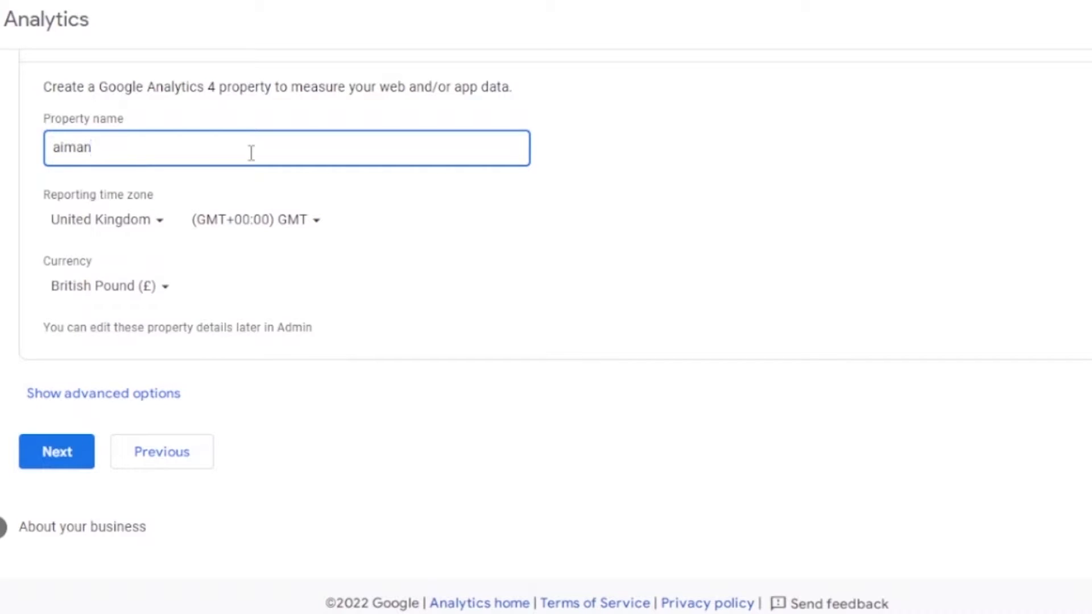
Step: Set the property's reporting time zone country to Pakistan
left_click(162, 225)
left_click(161, 226)
left_click(162, 226)
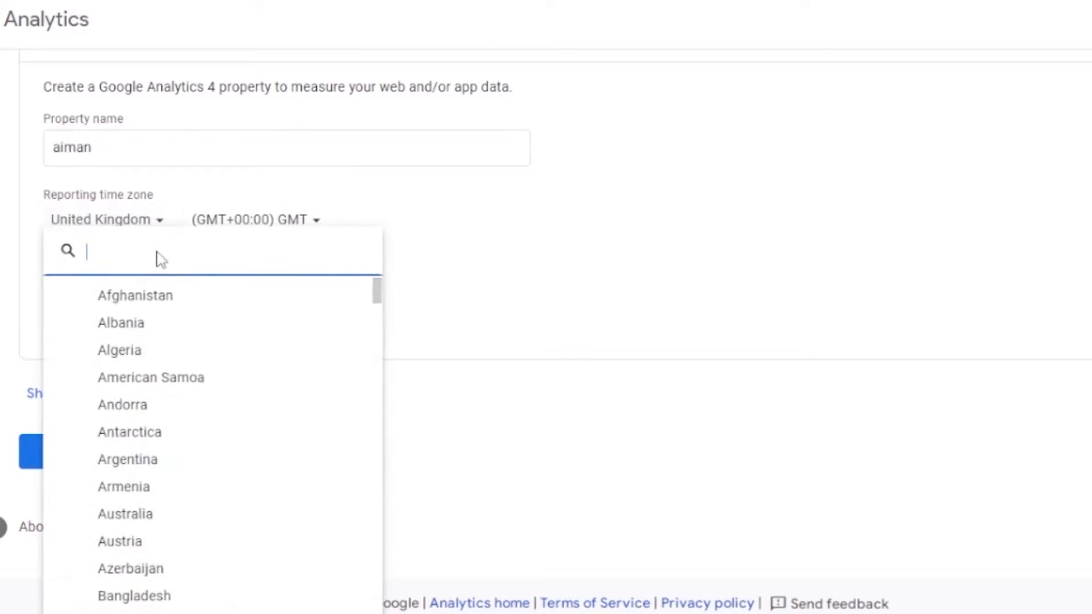
type("paki")
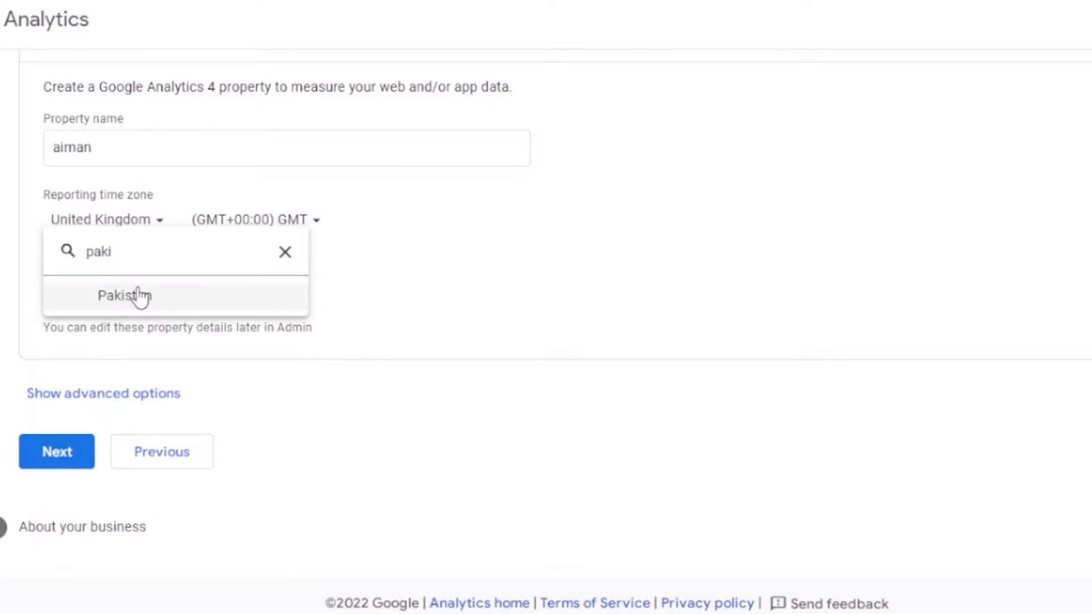
left_click(138, 297)
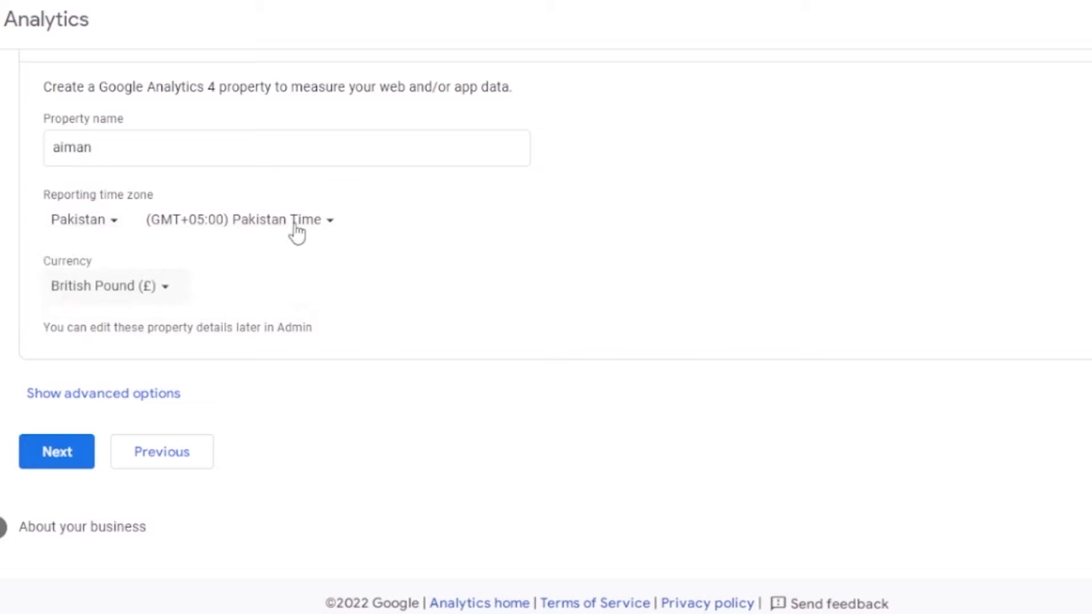
Step: Set the property's currency to Pakistani Rupee (Rs) and continue to the business information
left_click(166, 288)
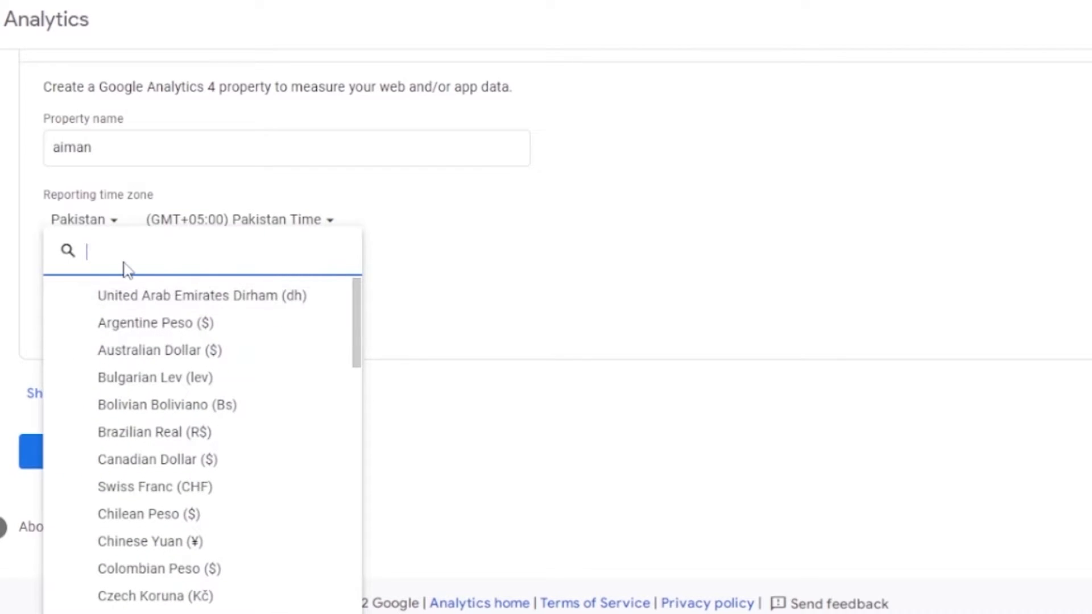
type("pkr")
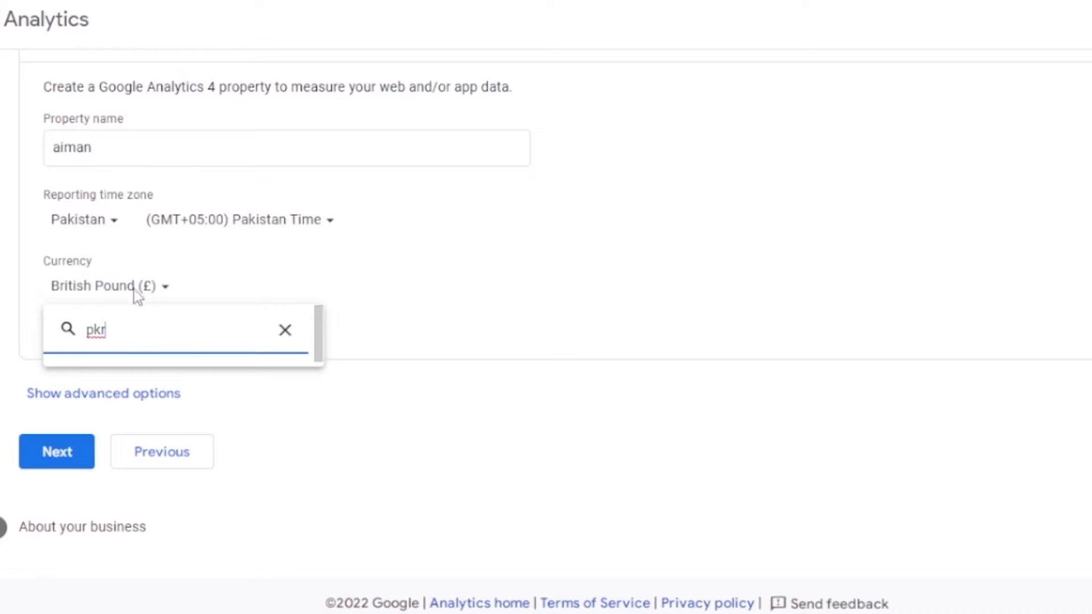
key("BackSpace")
key("BackSpace")
key("BackSpace")
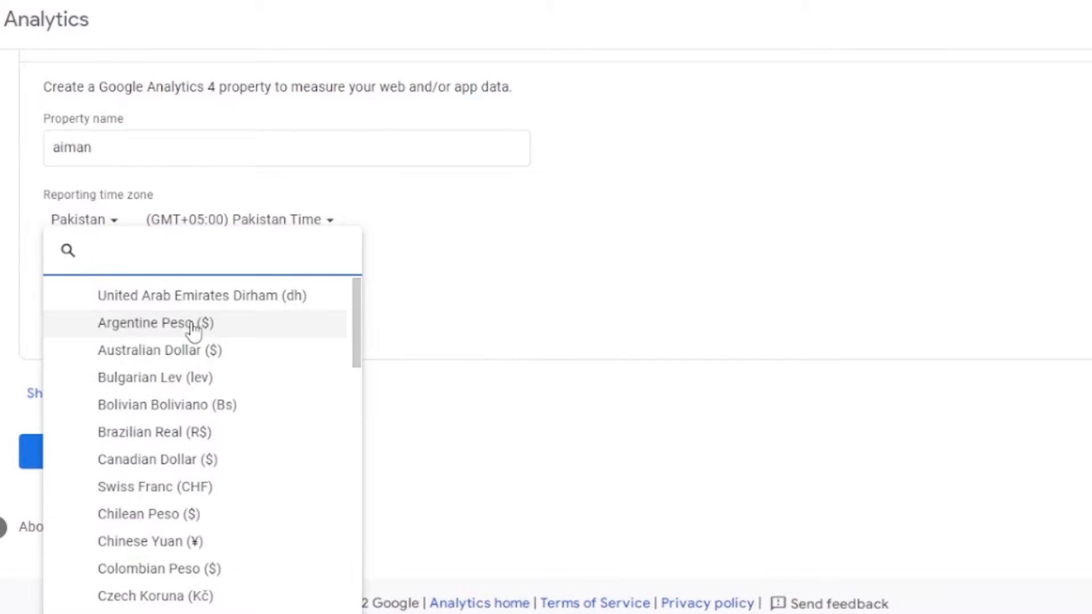
type("rupp")
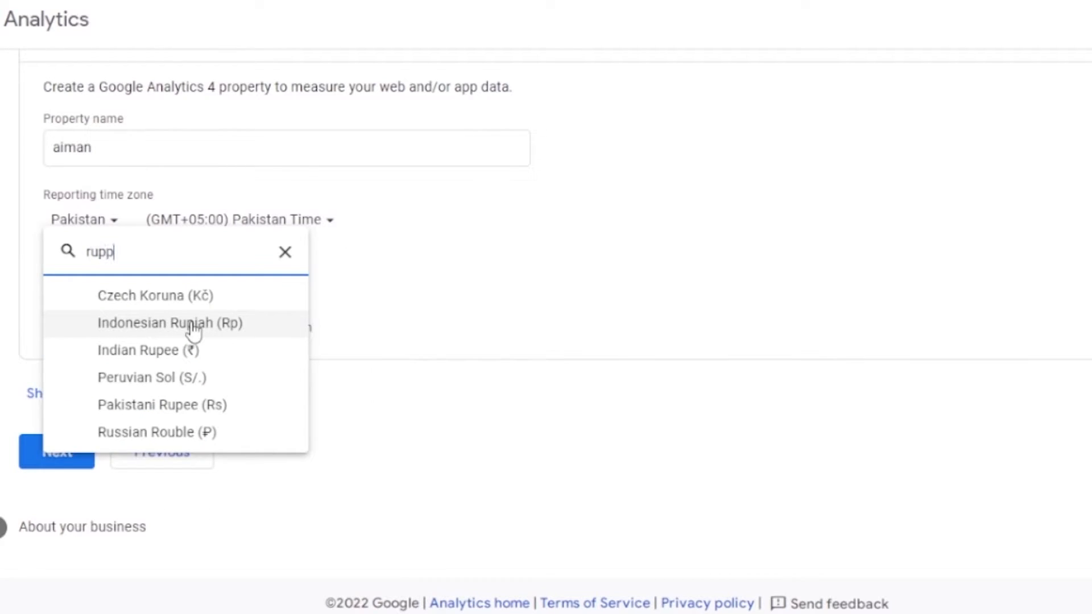
key("BackSpace")
type("ee")
left_click(170, 399)
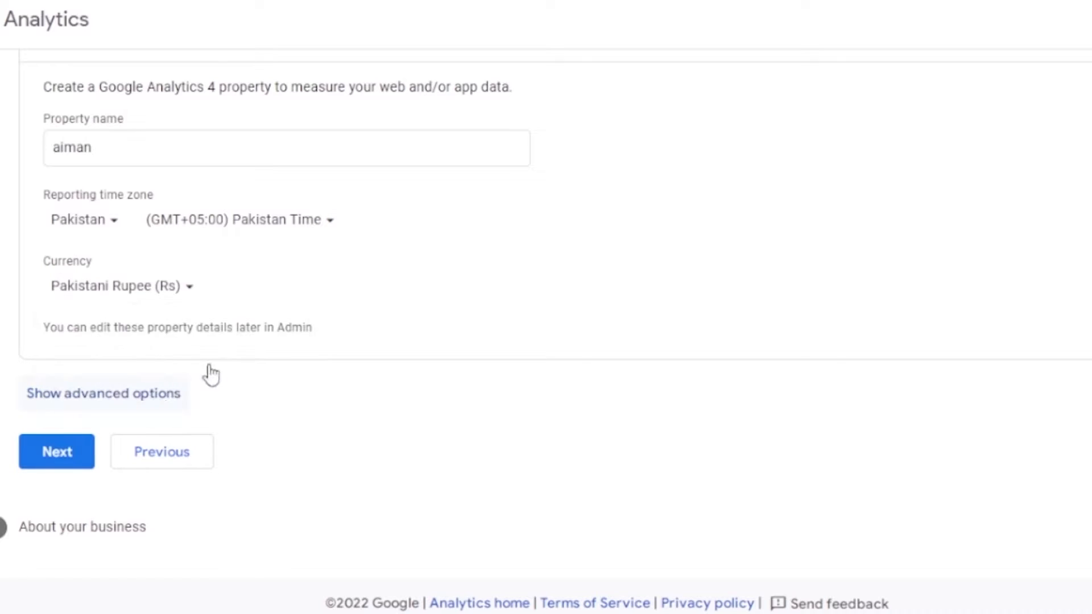
left_click(63, 463)
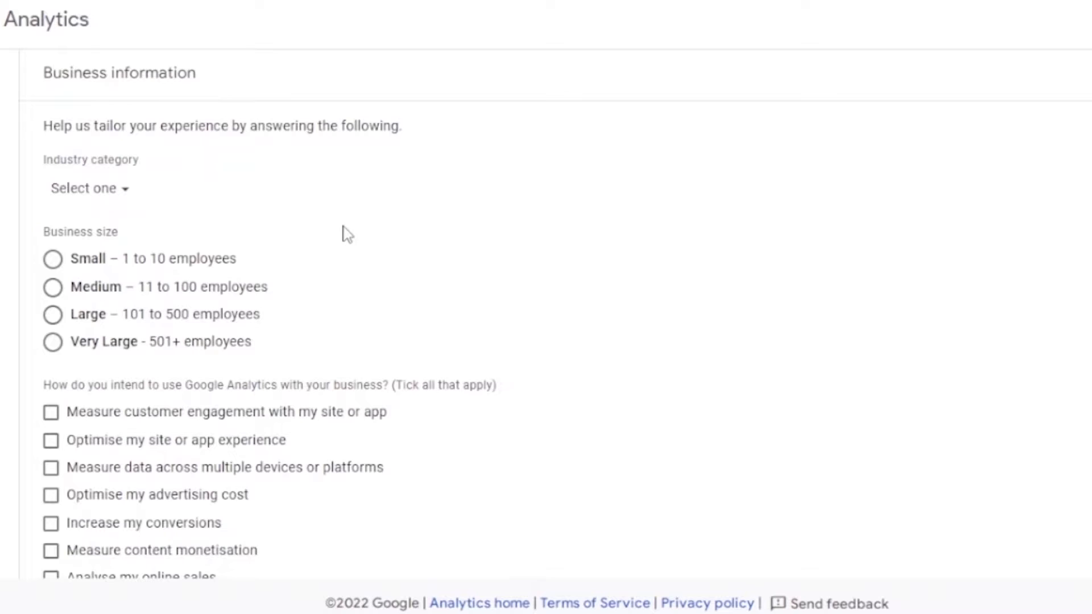
Step: Set the industry category to Beauty & Fitness and the business size to Small – 1 to 10 employees
left_click(122, 194)
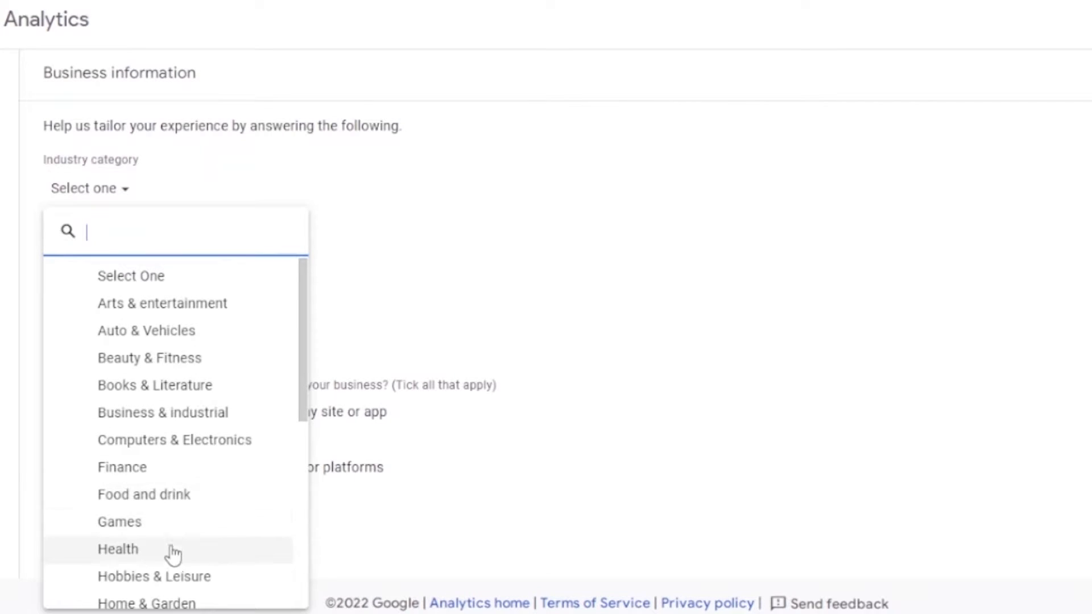
left_click_drag(306, 369, 283, 339)
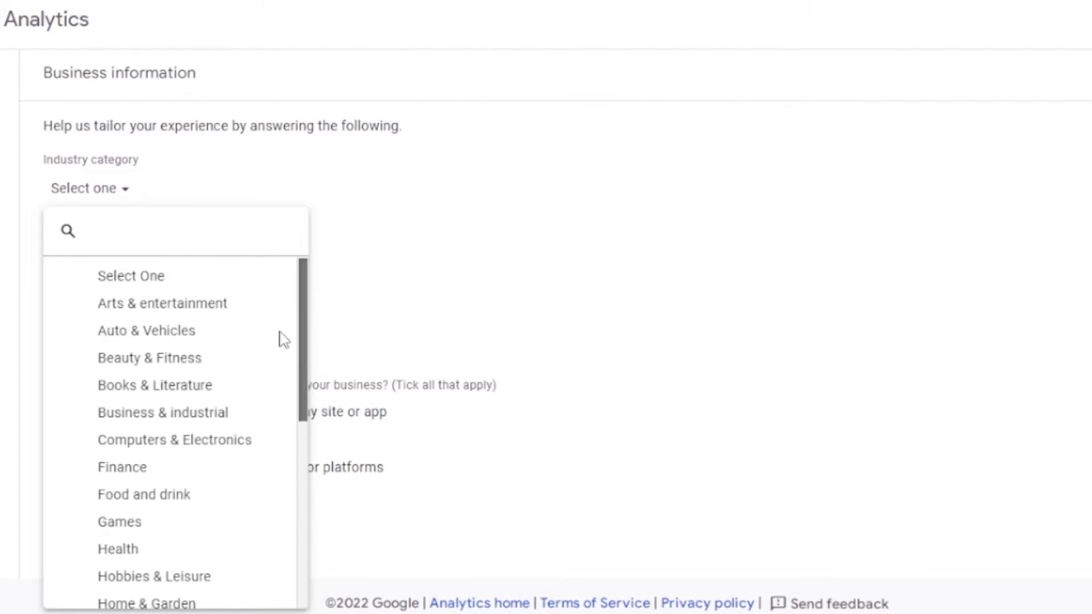
left_click(203, 358)
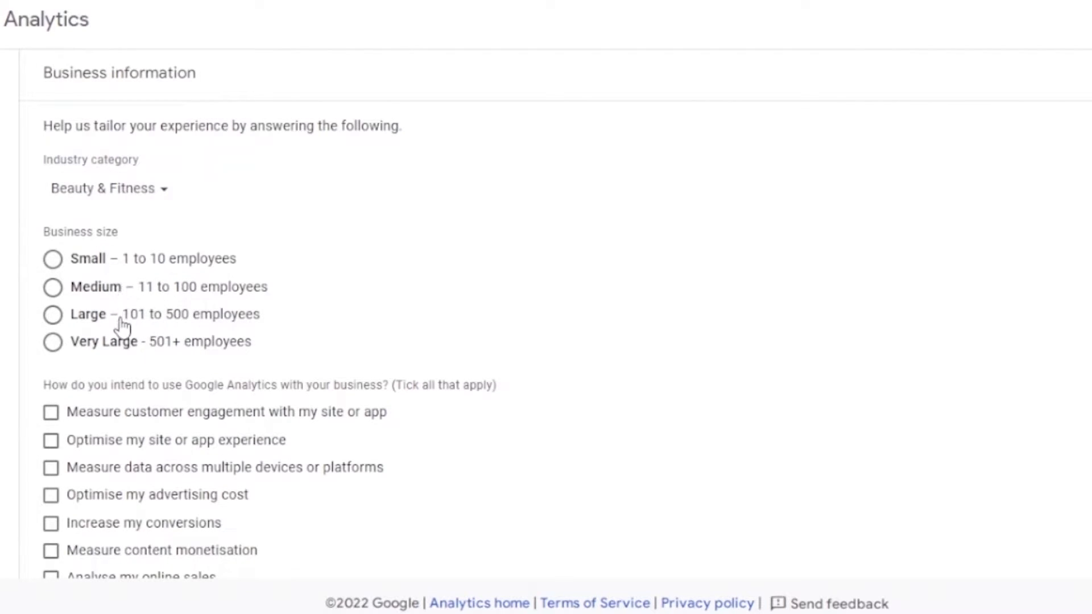
left_click(52, 262)
Step: Select customer engagement, content monetisation, online sales, app installs and lead generation as intended uses, and create the account
scroll(546, 314, "down", 1)
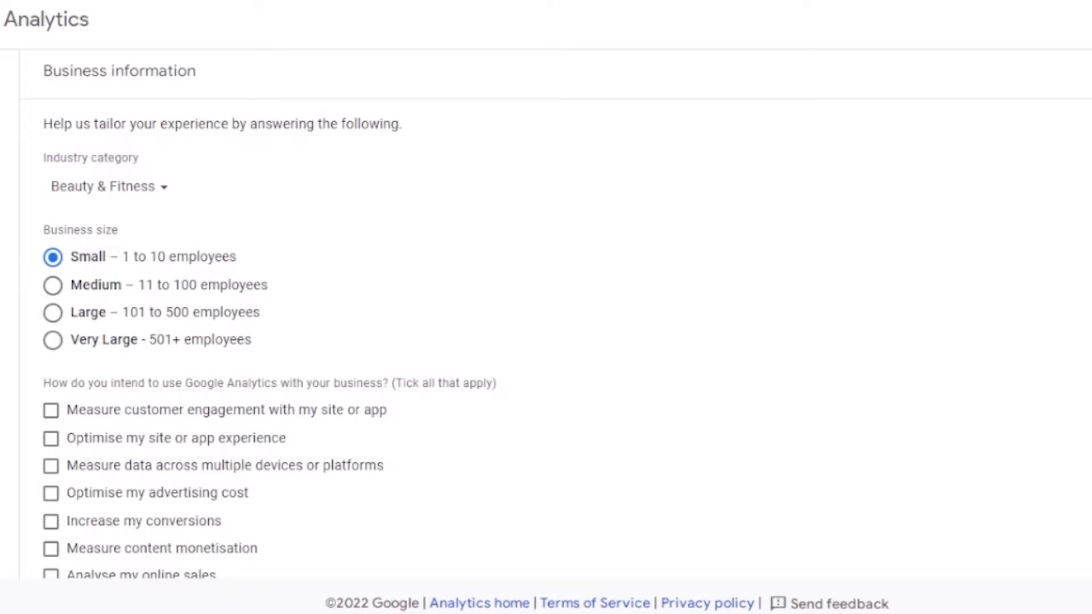
scroll(546, 319, "down", 4)
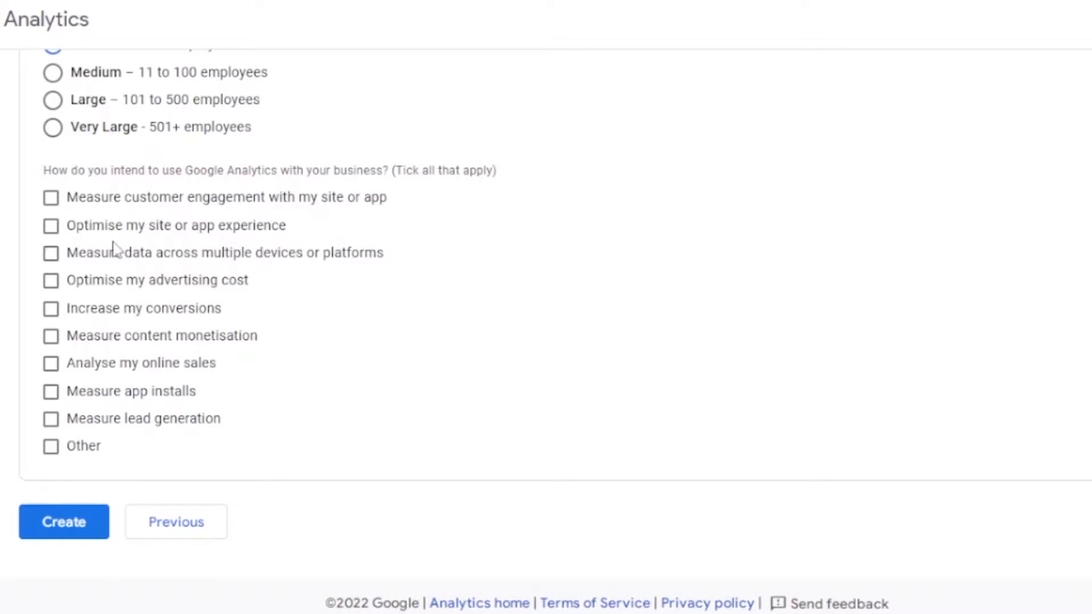
left_click(51, 200)
left_click(52, 337)
left_click(50, 363)
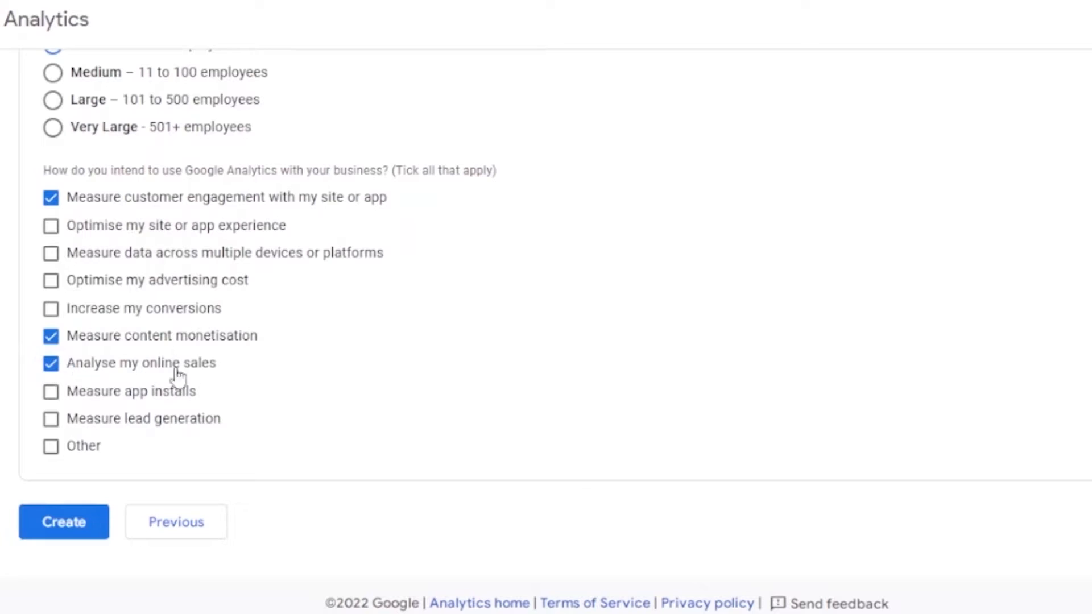
left_click(52, 421)
left_click(79, 527)
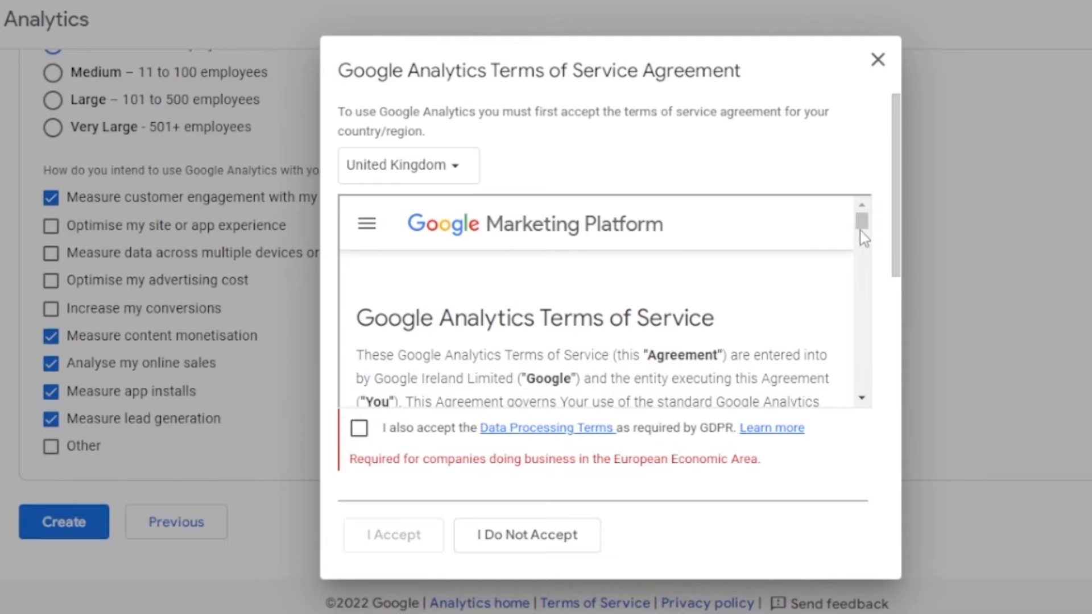
Step: Accept the GDPR Data Processing Terms and the Measurement Controller-Controller Data Protection Terms, and agree to the terms of service
left_click_drag(862, 226, 871, 364)
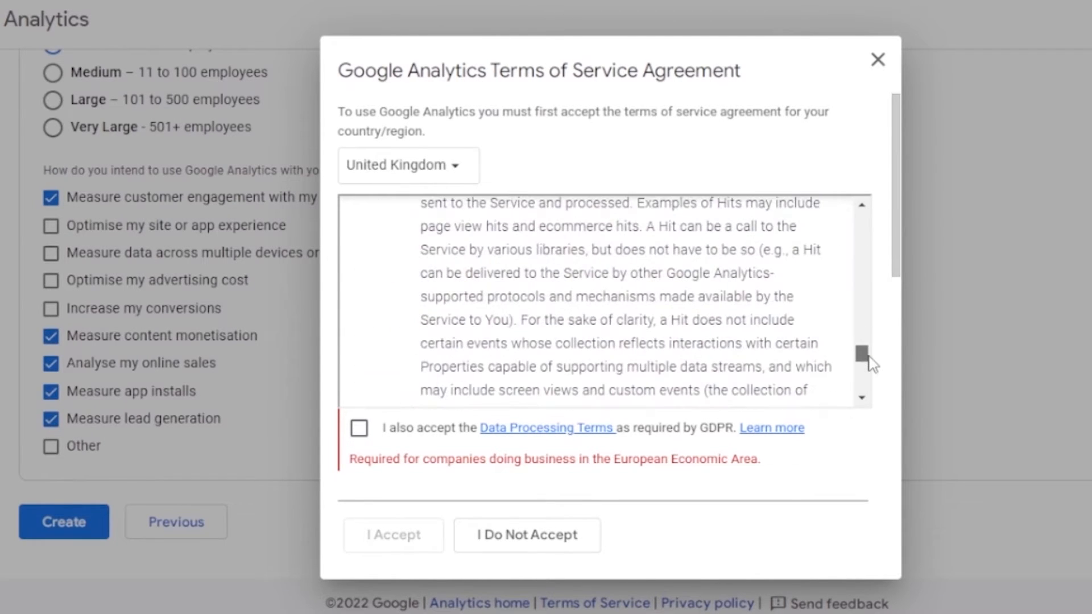
left_click(360, 430)
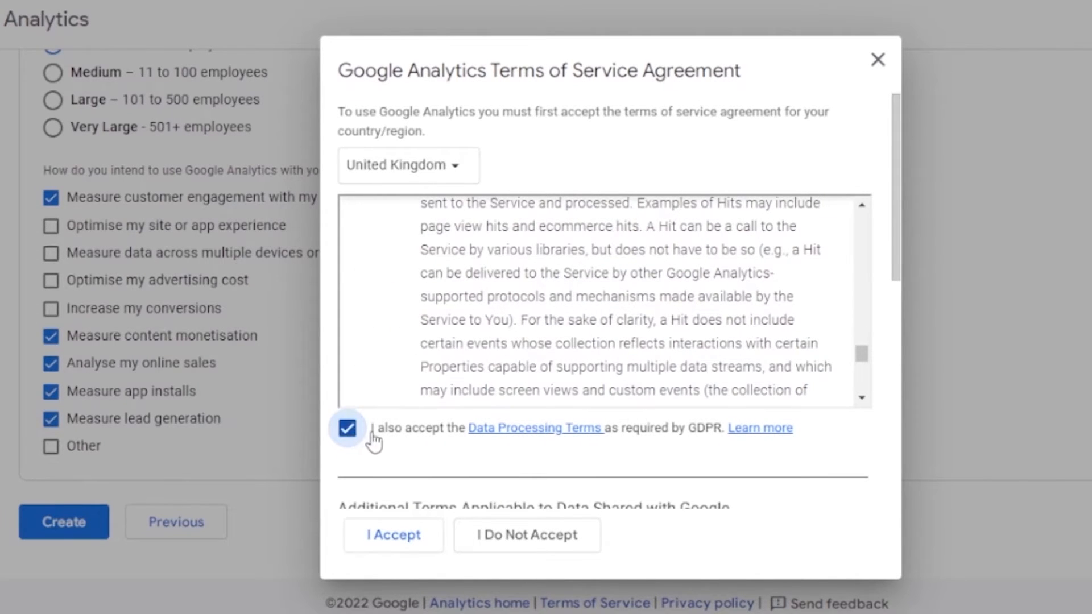
left_click_drag(893, 206, 909, 420)
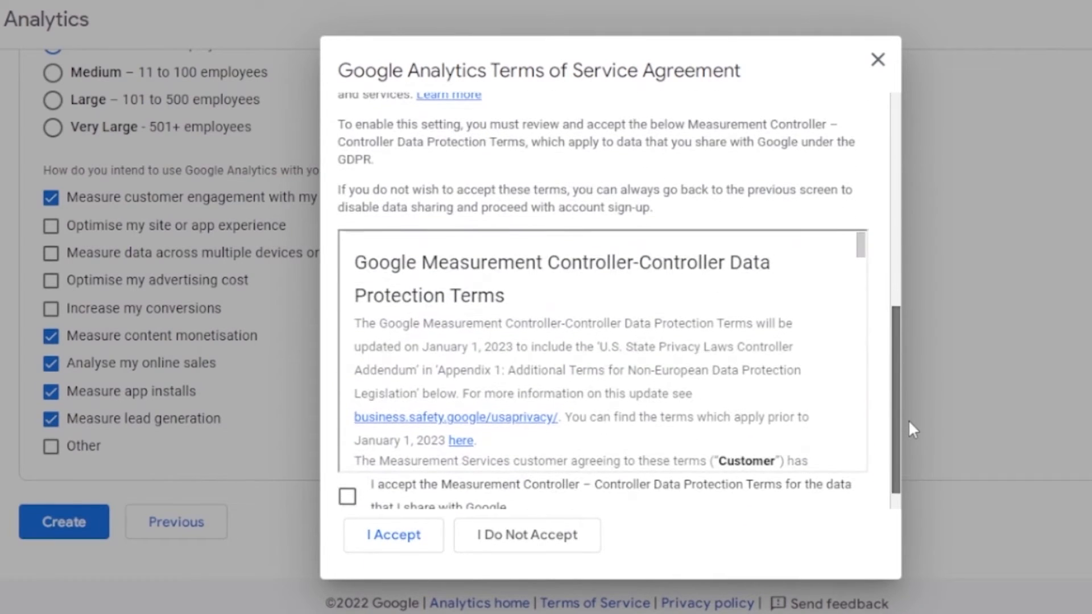
left_click(347, 498)
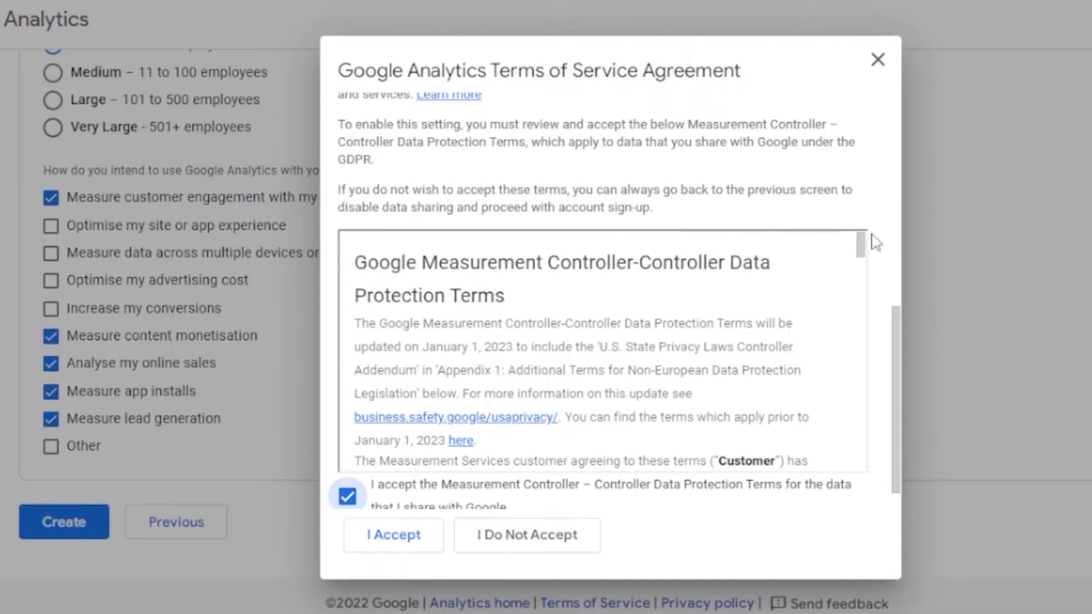
left_click_drag(862, 244, 853, 182)
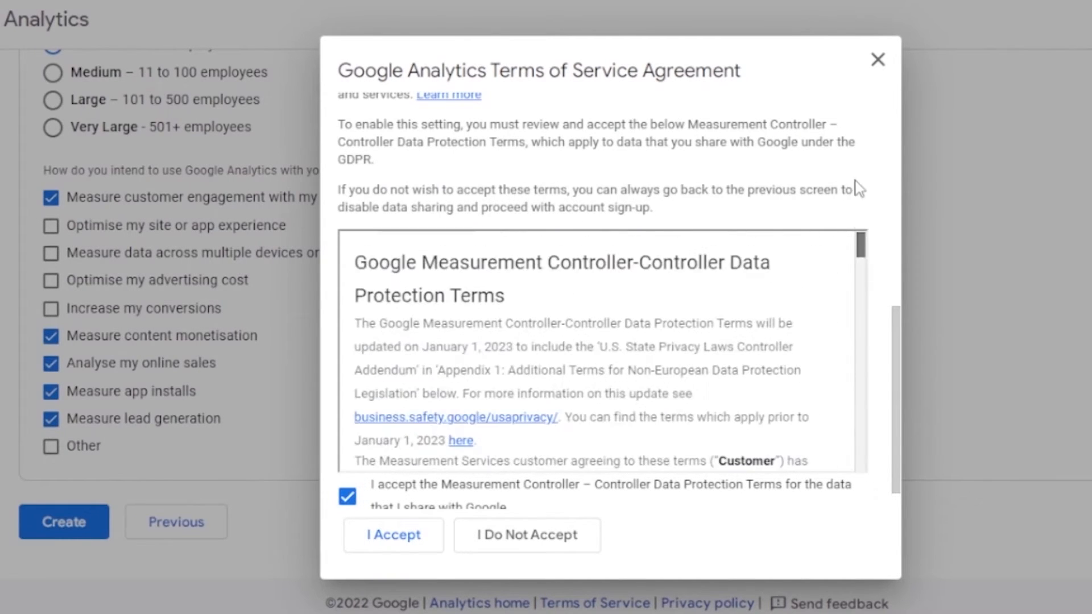
scroll(898, 476, "down", 1)
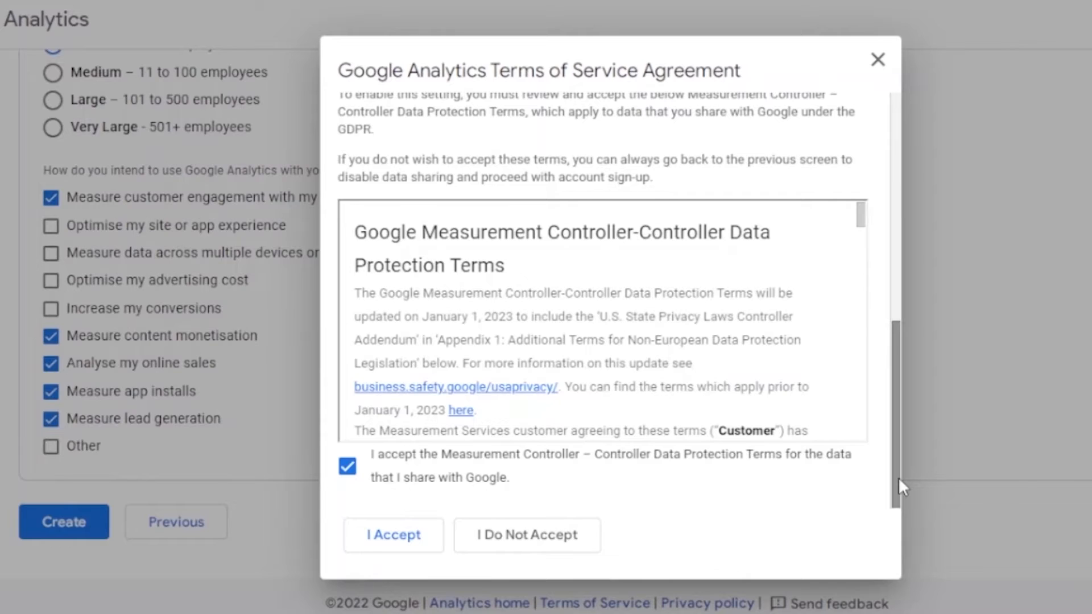
left_click(378, 549)
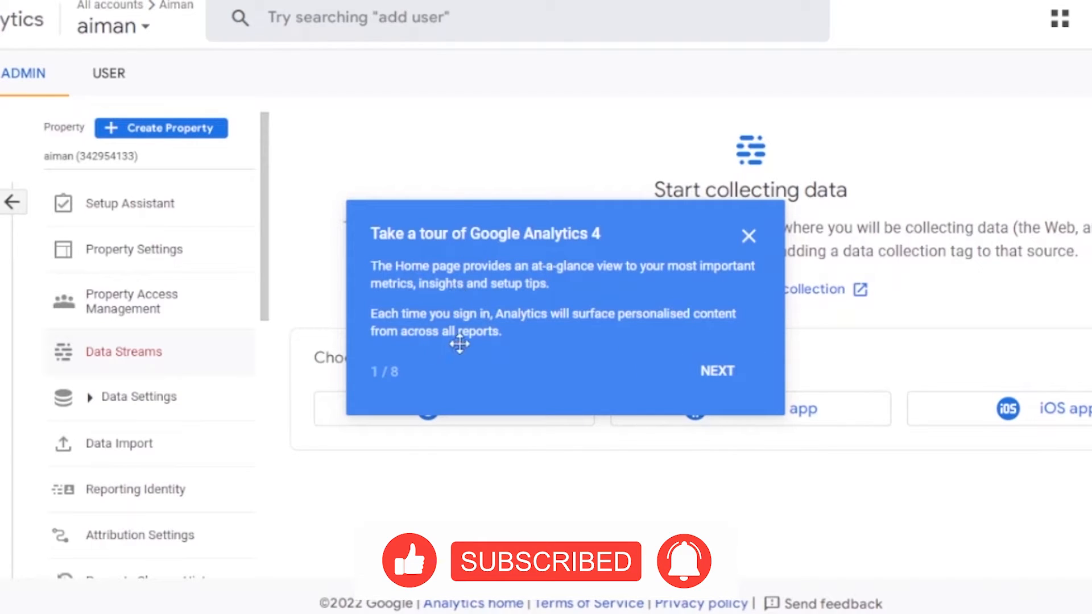
Step: Dismiss the Google Analytics 4 tour and start setting up a web data stream
left_click(718, 371)
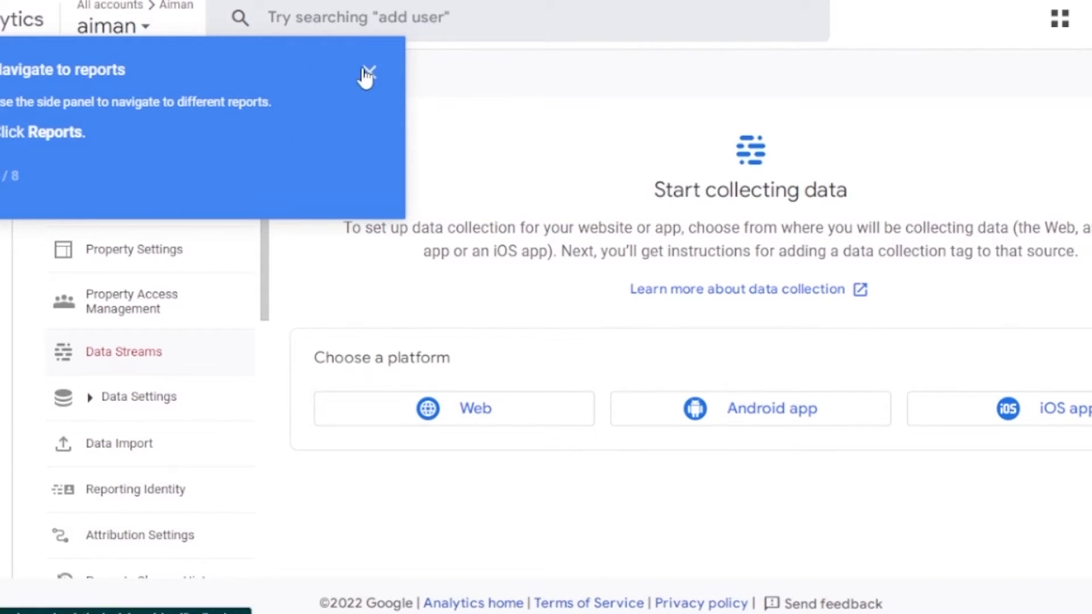
left_click(368, 72)
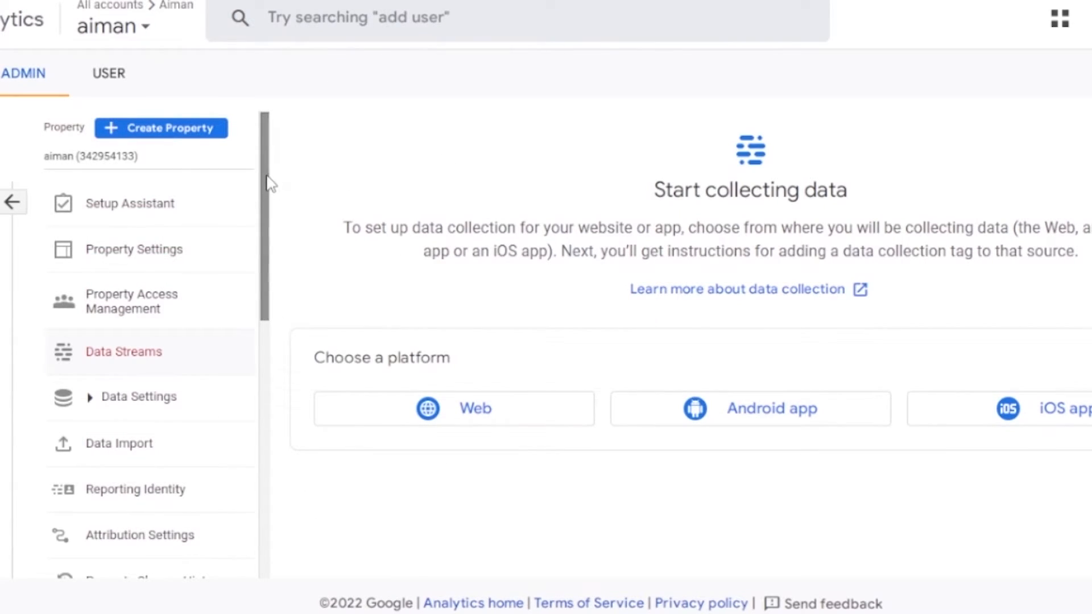
scroll(268, 194, "down", 3)
left_click_drag(266, 440, 280, 153)
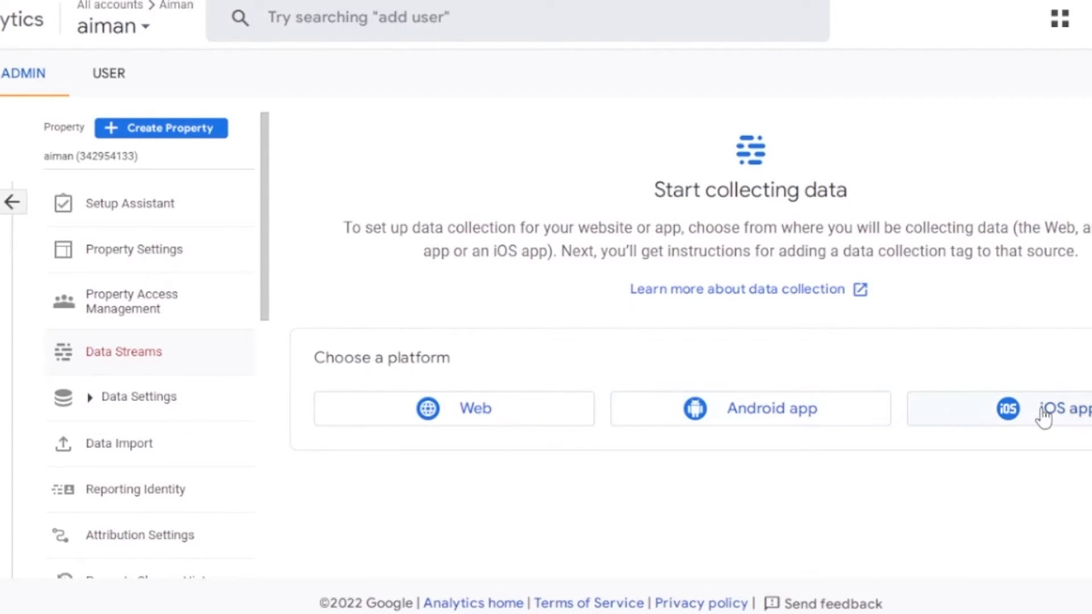
left_click(435, 406)
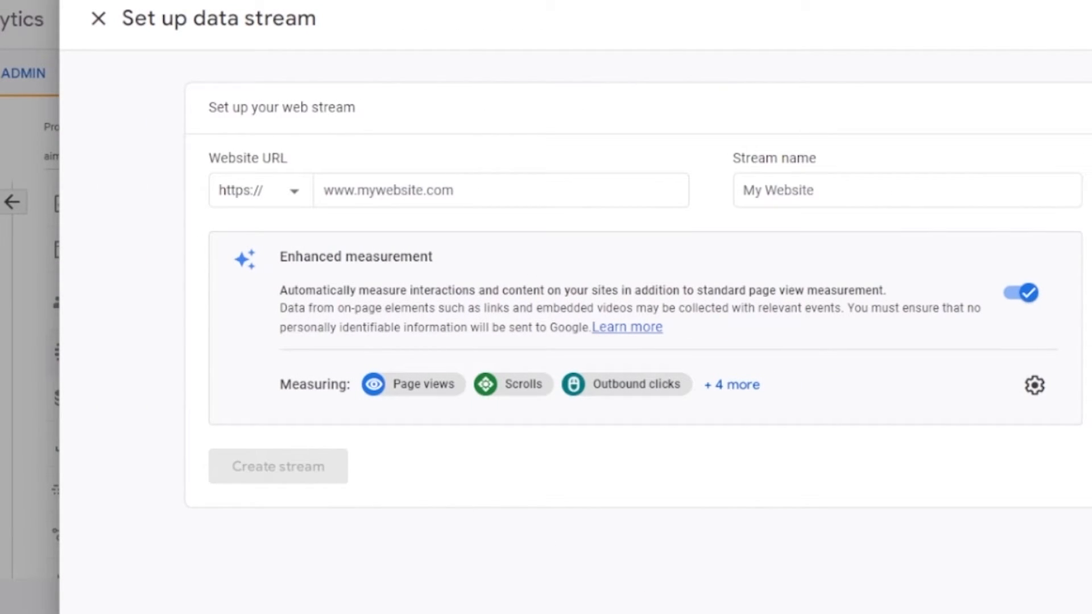
Step: Switch to the mystylecloset WordPress dashboard, close the session notice and copy the page's web address
mouse_move(401, 613)
mouse_move(340, 613)
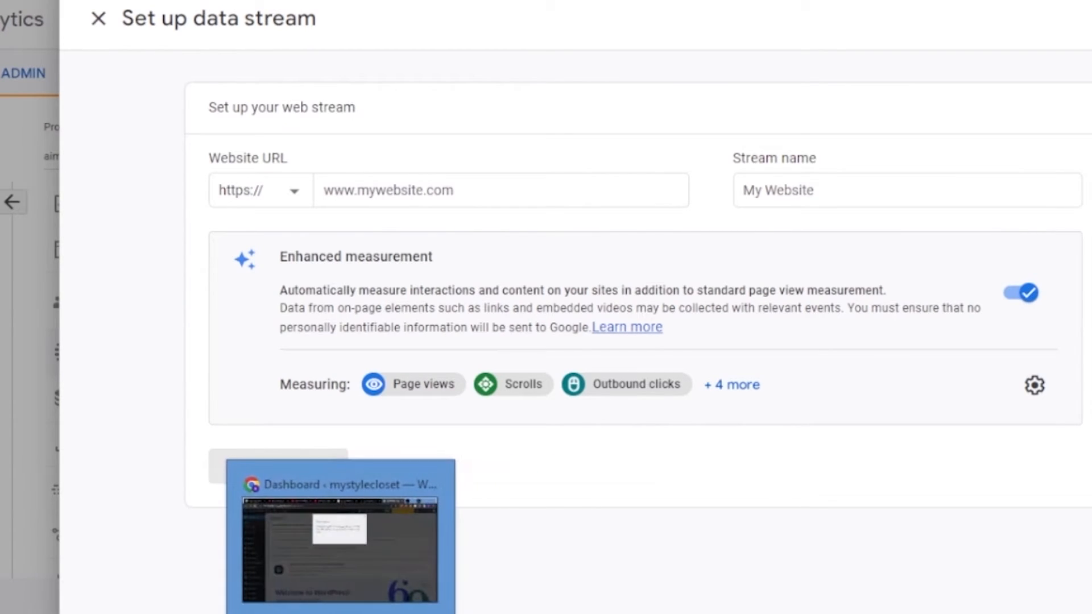
left_click(340, 545)
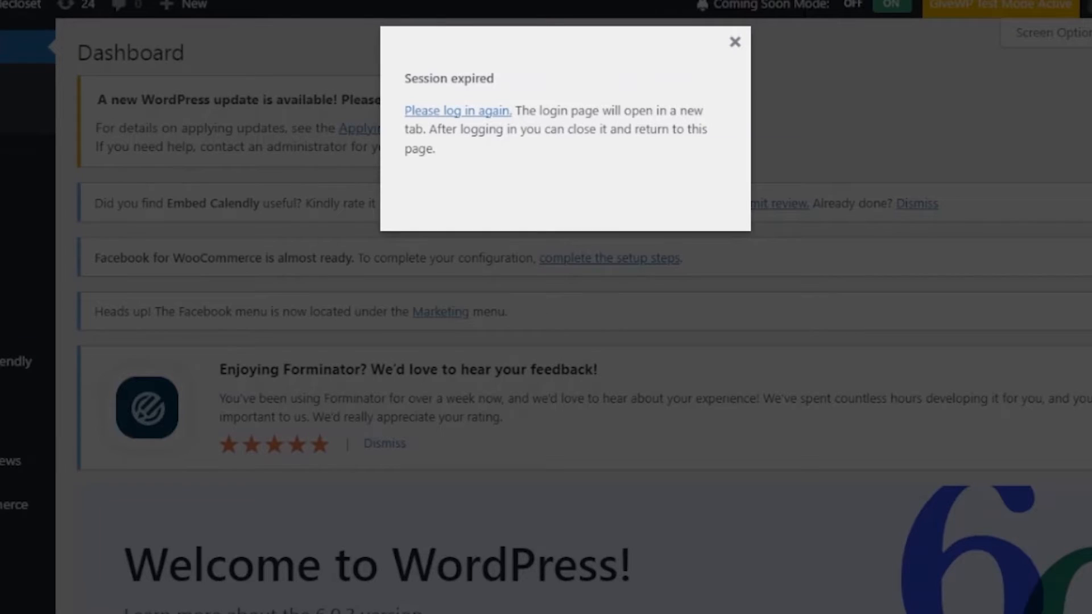
left_click(735, 42)
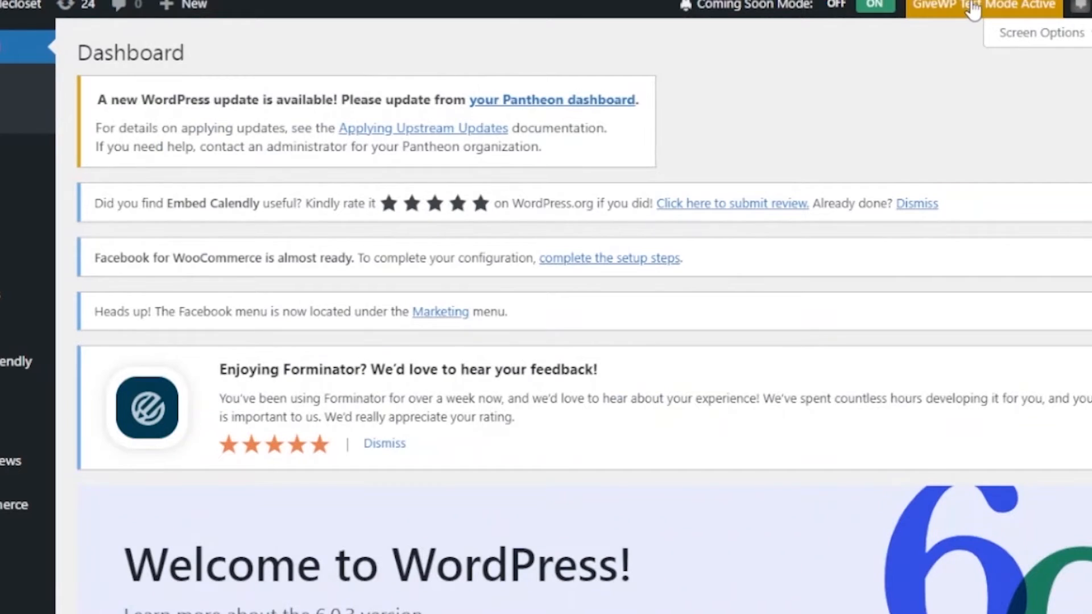
right_click(118, 0)
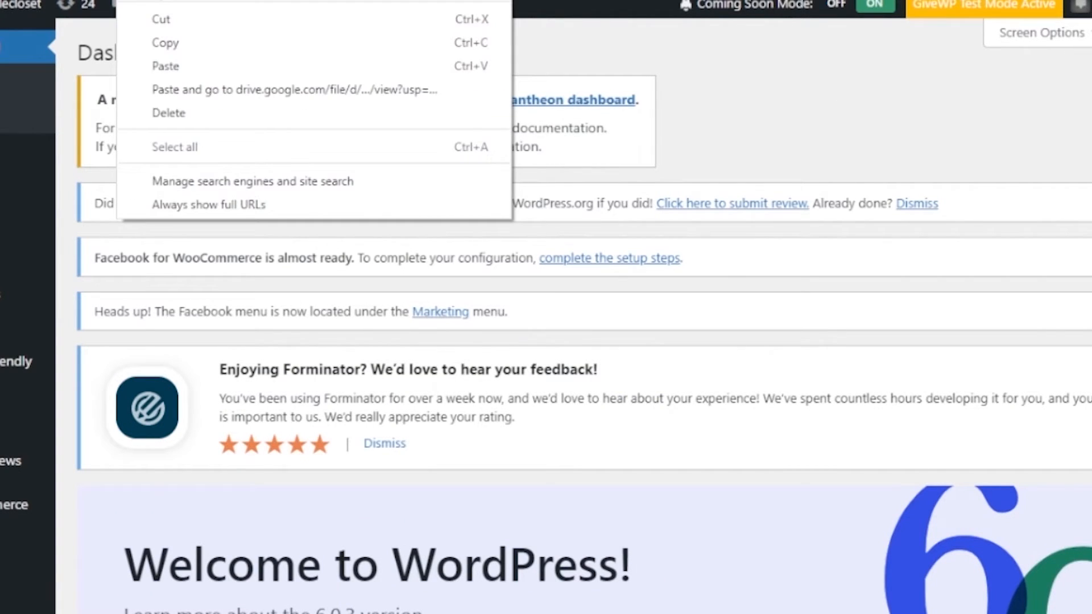
left_click(188, 42)
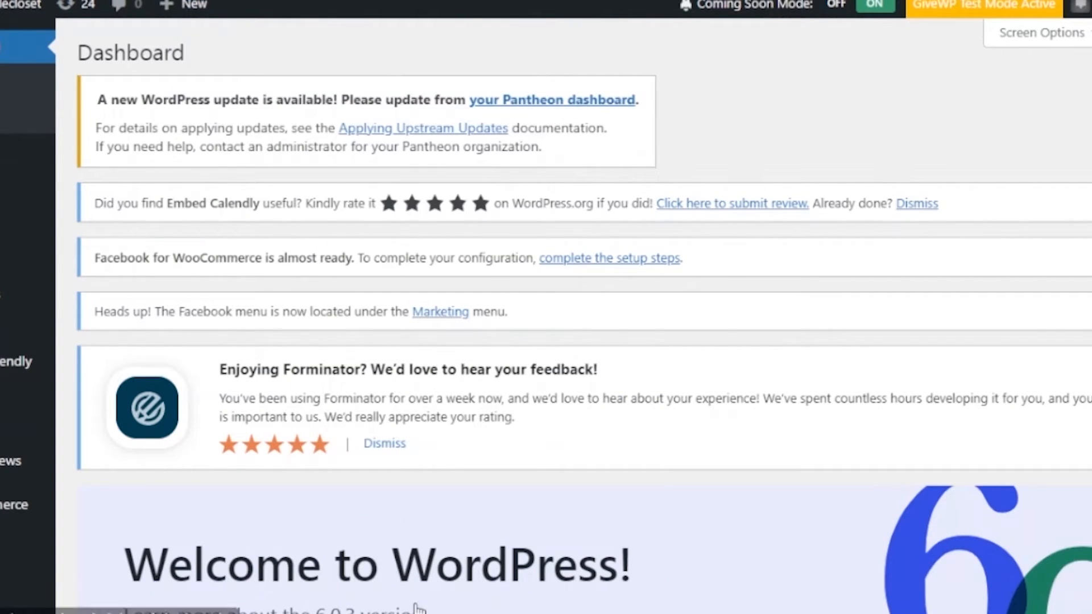
left_click(402, 613)
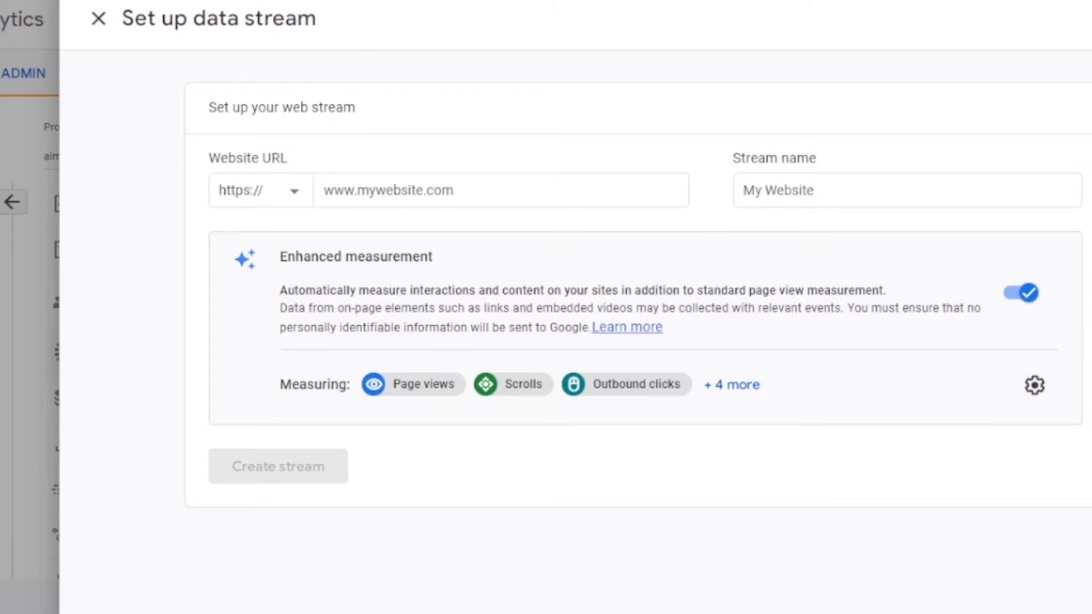
right_click(397, 190)
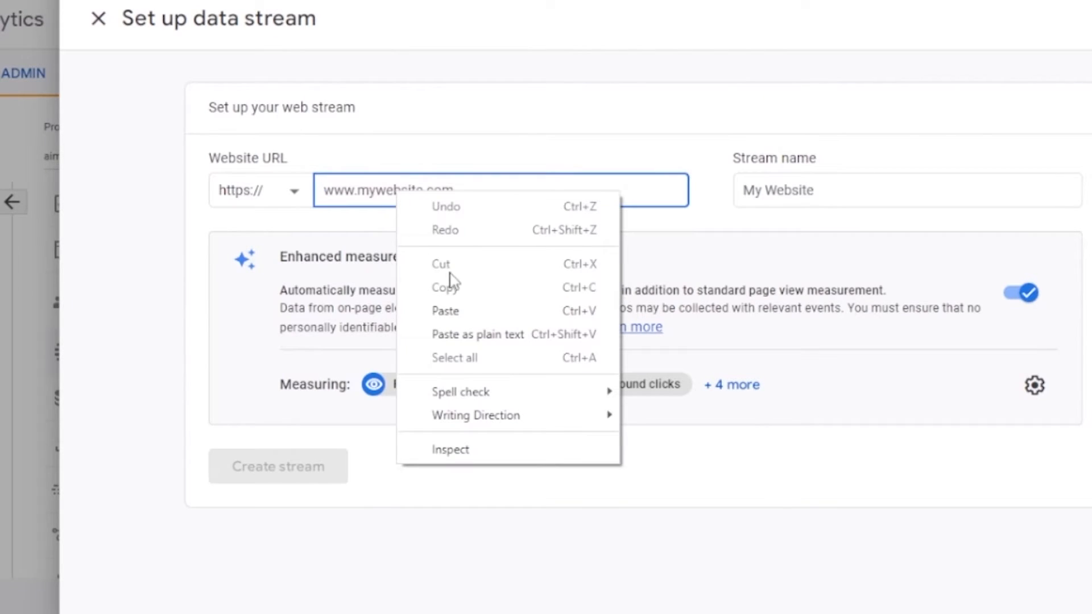
left_click(453, 311)
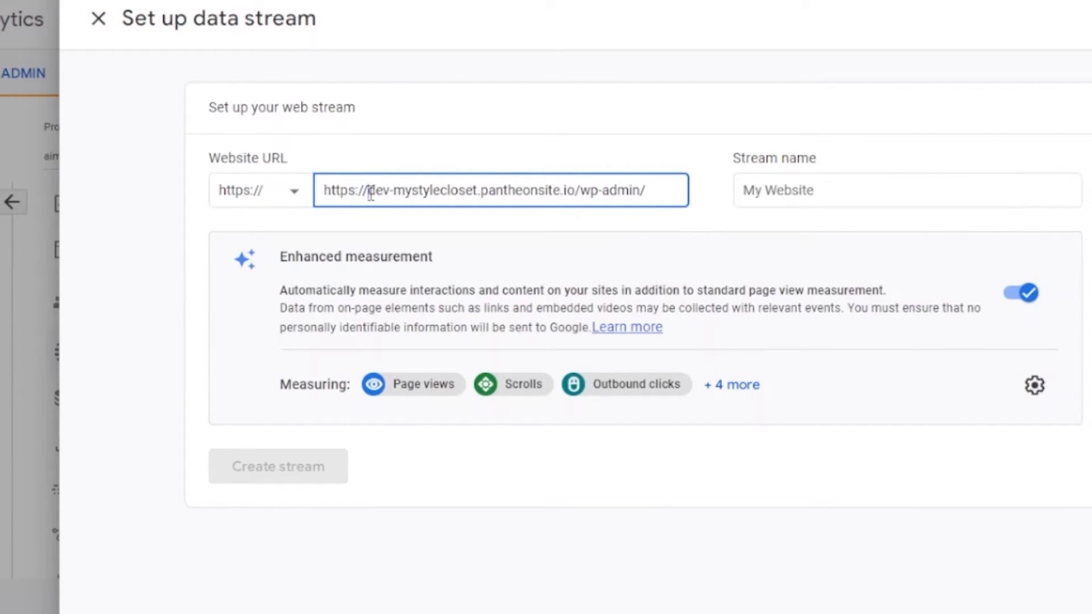
type("]]]]")
key("BackSpace")
key("BackSpace")
key("BackSpace")
key("BackSpace")
key("BackSpace")
key("BackSpace")
key("BackSpace")
key("BackSpace")
key("BackSpace")
key("BackSpace")
key("BackSpace")
key("BackSpace")
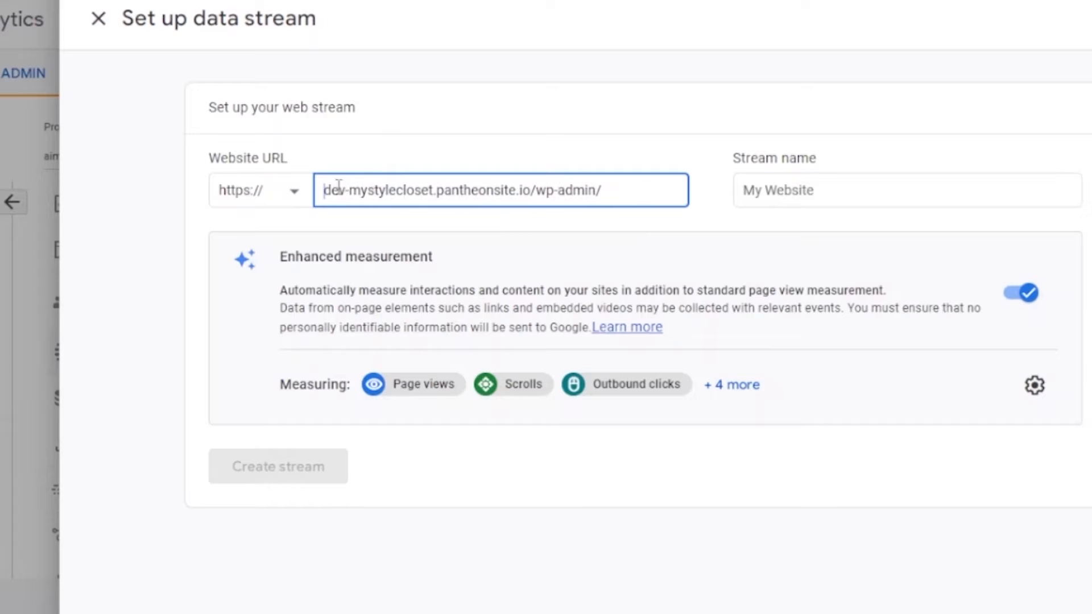
Step: Name the web stream "wordpress" and create it
left_click(873, 172)
left_click(872, 191)
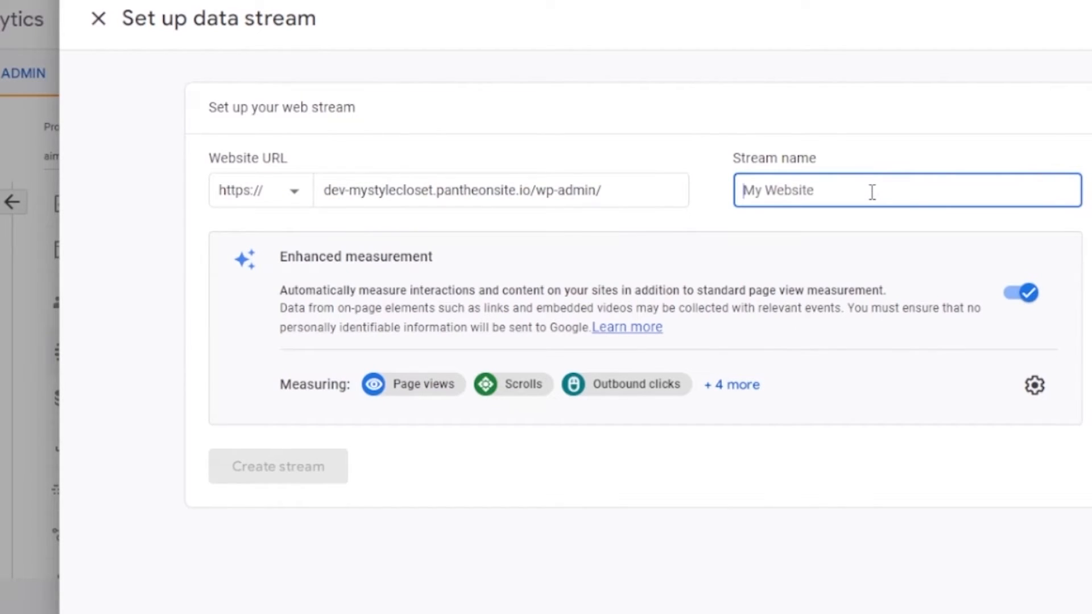
type("word")
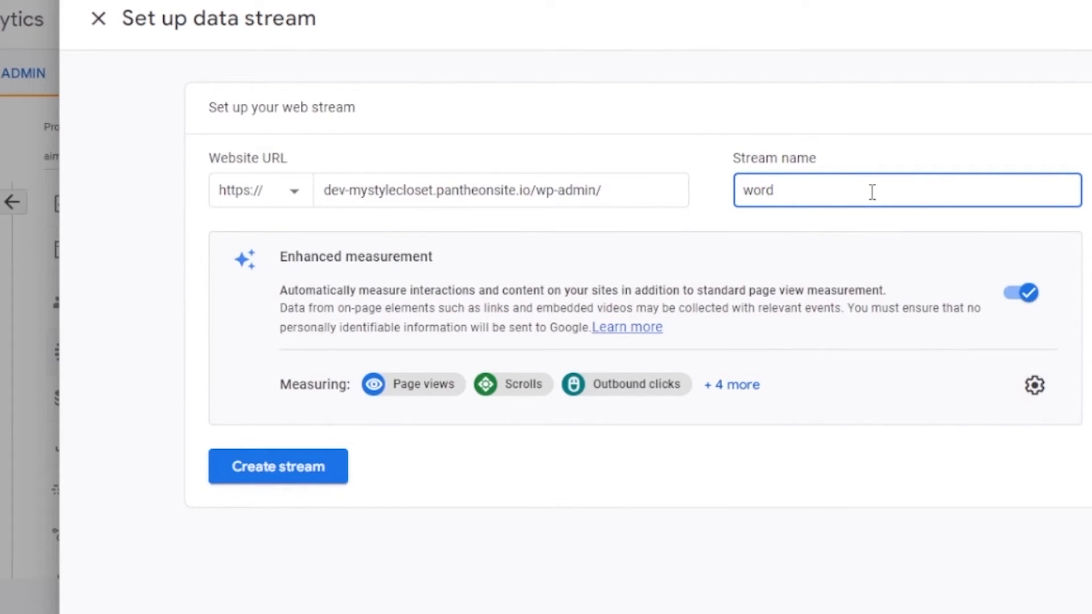
type("press")
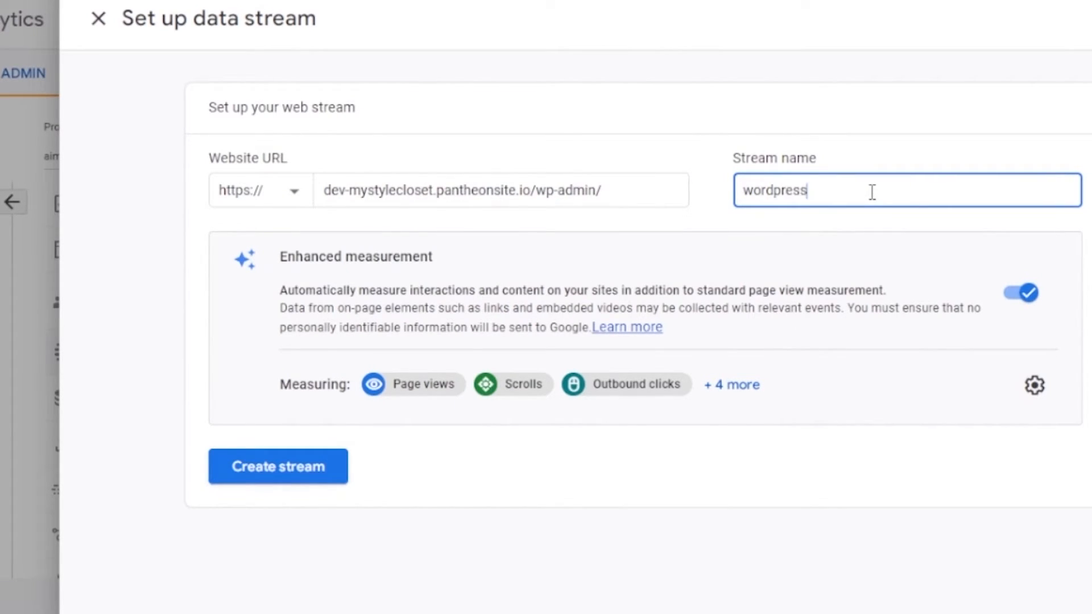
left_click(307, 482)
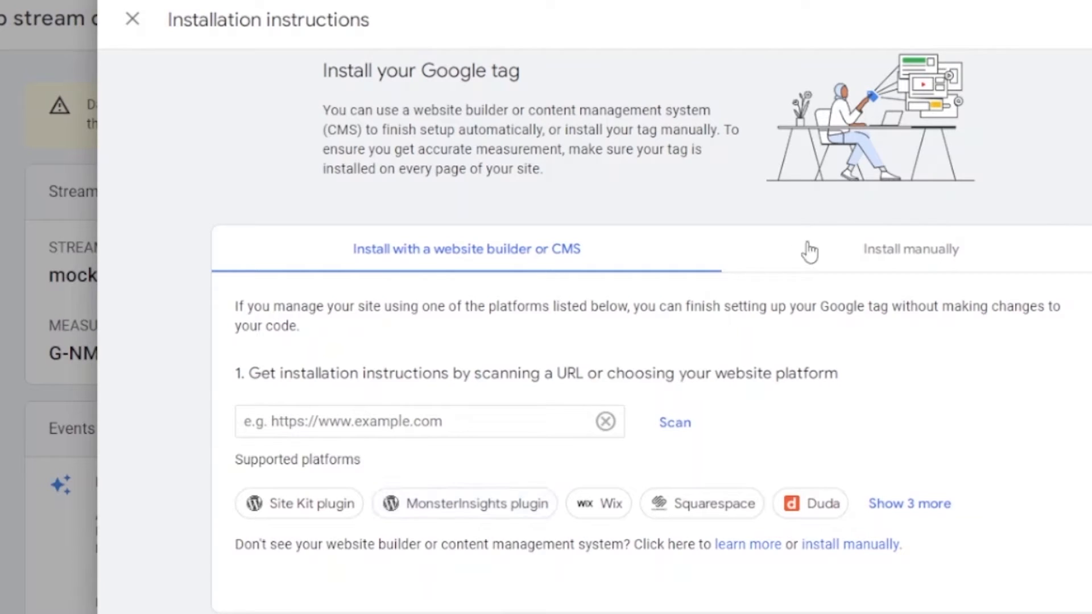
Step: Review the manual installation code for the Google tag, and close the instructions and the web stream details
left_click(898, 249)
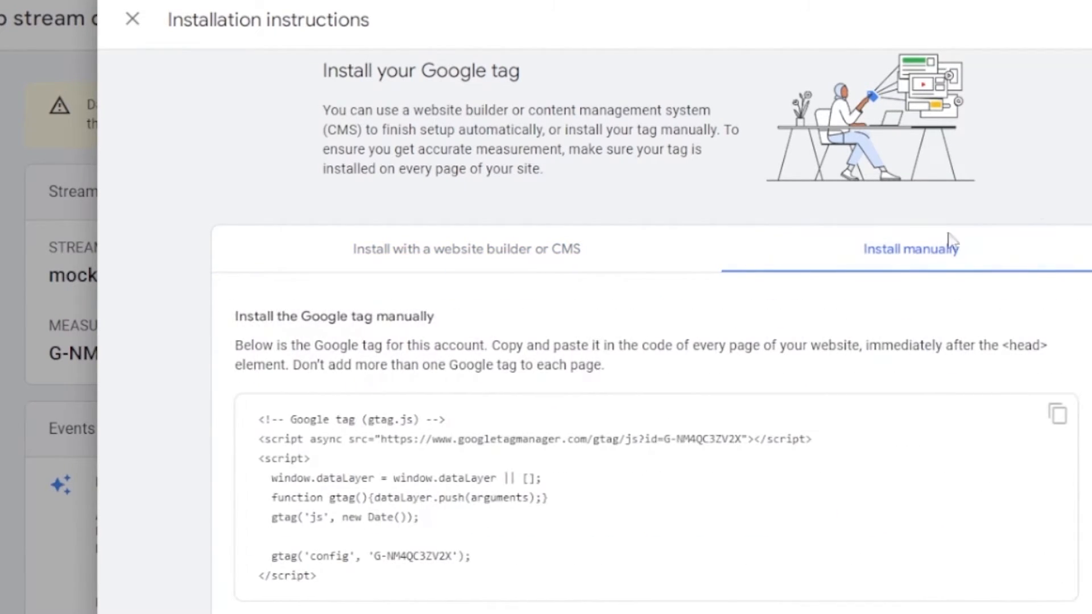
scroll(652, 330, "down", 2)
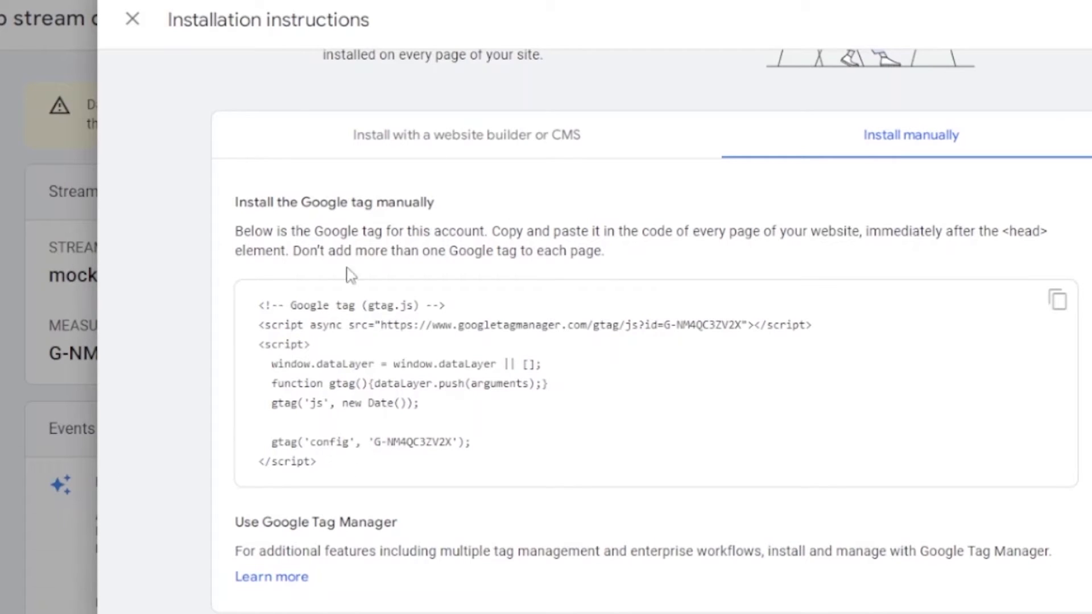
left_click(132, 23)
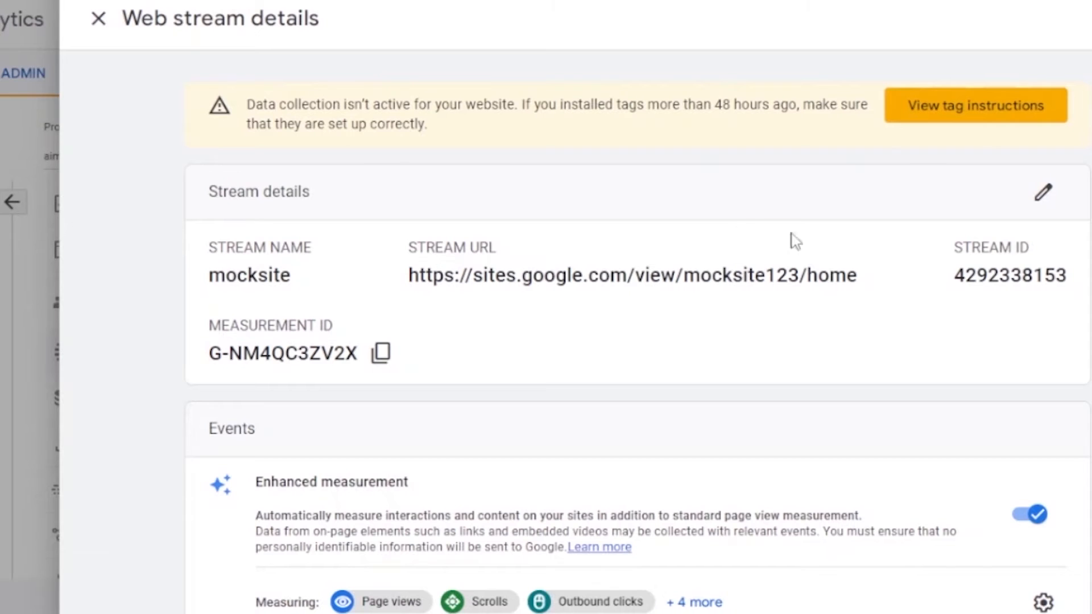
left_click(98, 18)
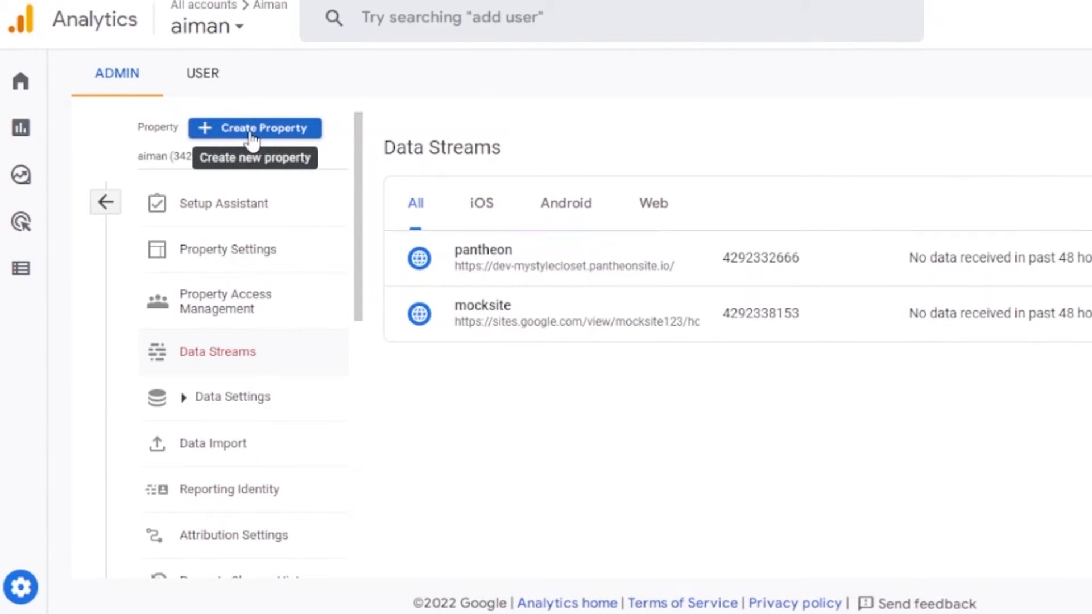
Step: Open the Setup Assistant and look through the property's admin options down to the product links
mouse_move(20, 92)
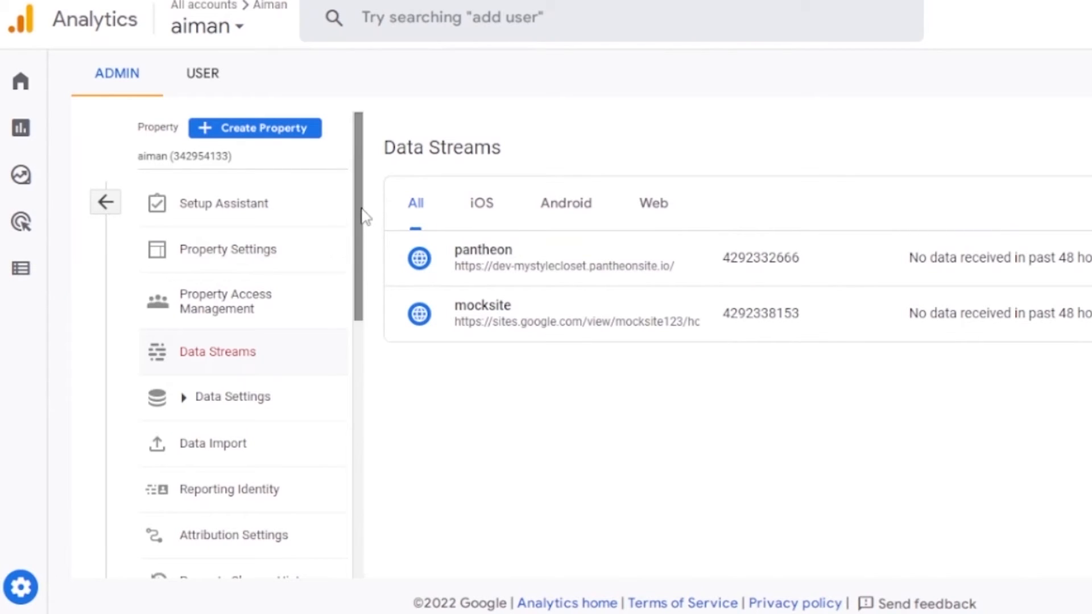
left_click(282, 221)
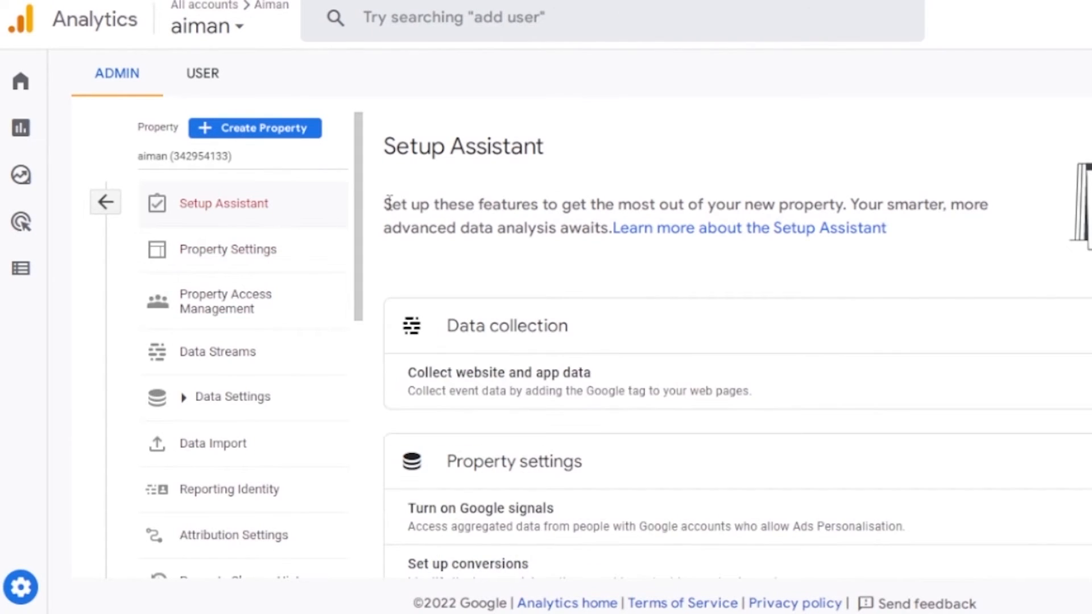
left_click_drag(359, 196, 357, 390)
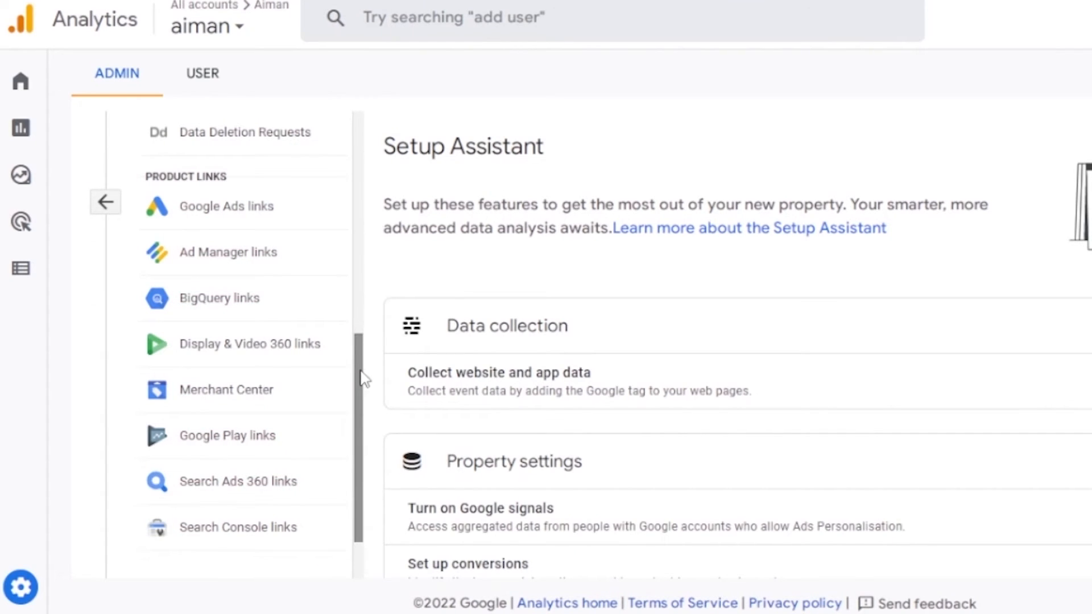
left_click_drag(361, 358, 368, 88)
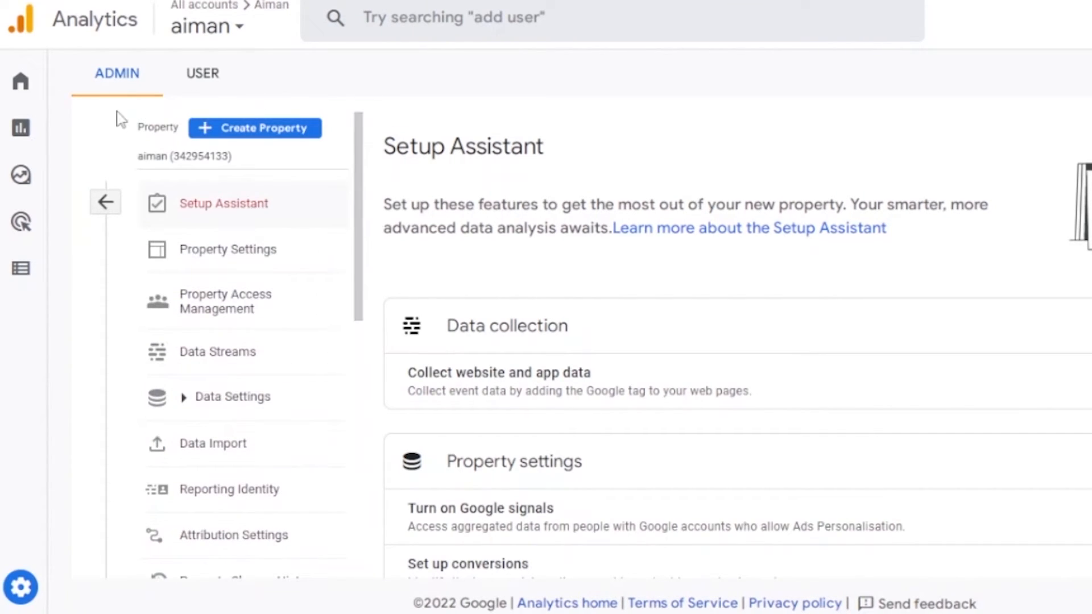
Step: Open the Reports snapshot and look over its user, engagement and revenue cards
mouse_move(20, 129)
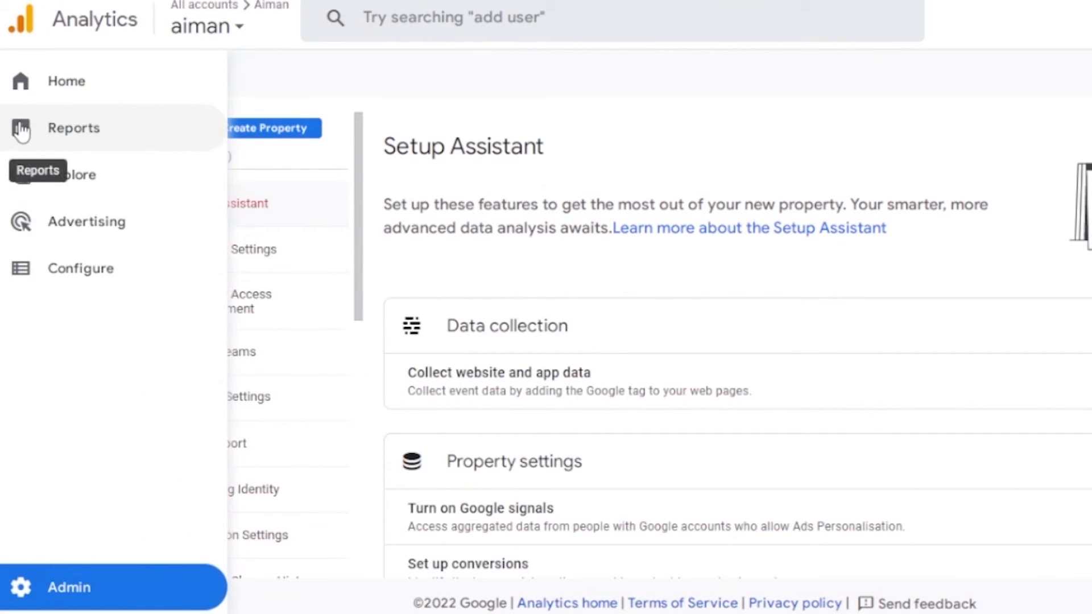
left_click(75, 129)
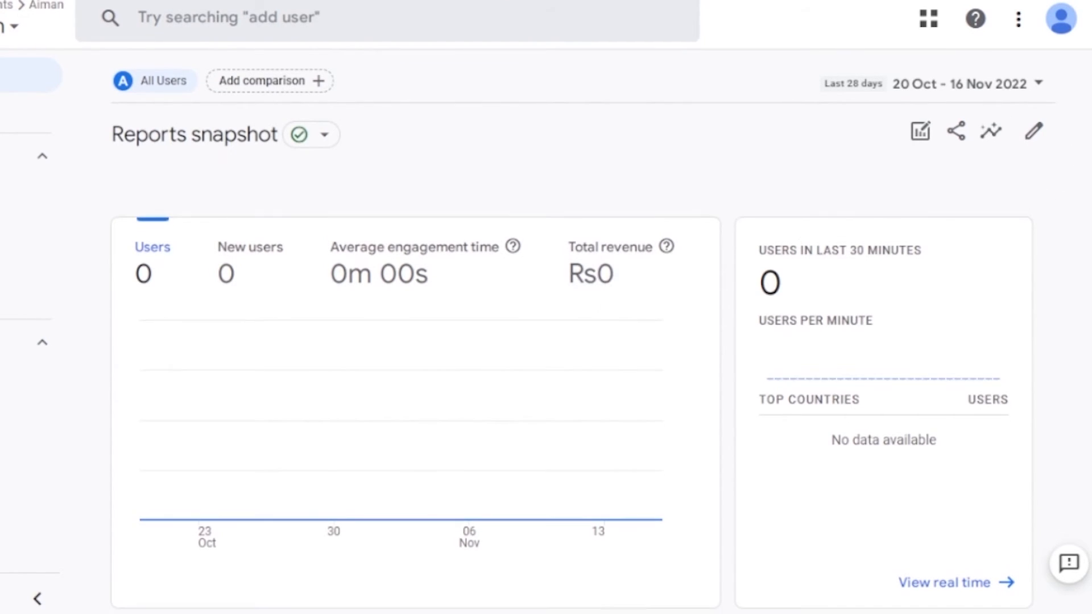
scroll(546, 342, "down", 1)
scroll(546, 341, "down", 3)
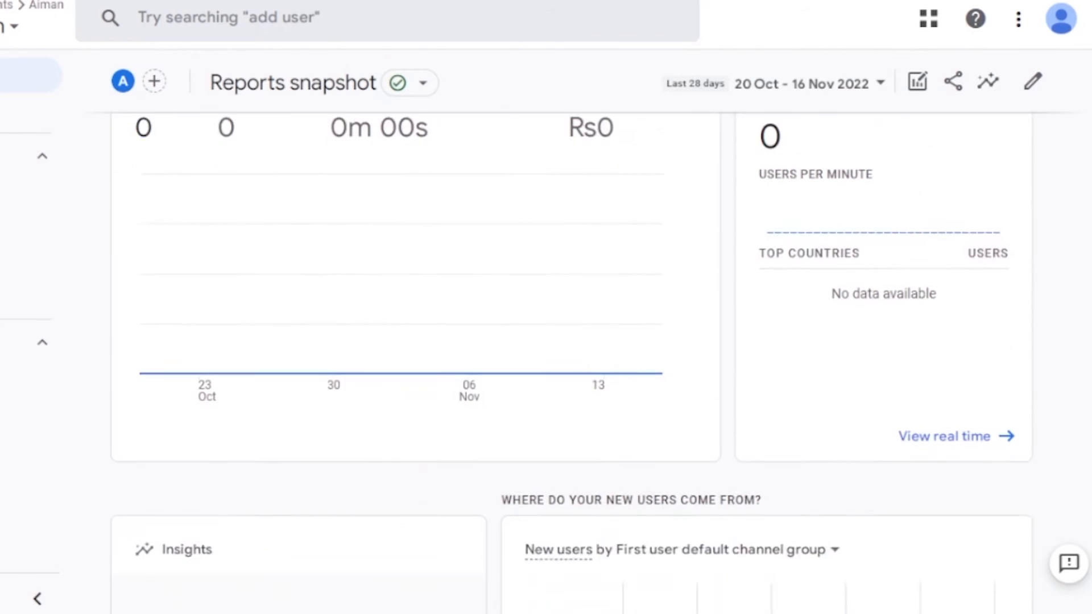
Step: Examine the Reports snapshot's overview cards, the Insights card and the chart of new users by first user default channel group
scroll(546, 342, "up", 3)
scroll(546, 341, "down", 12)
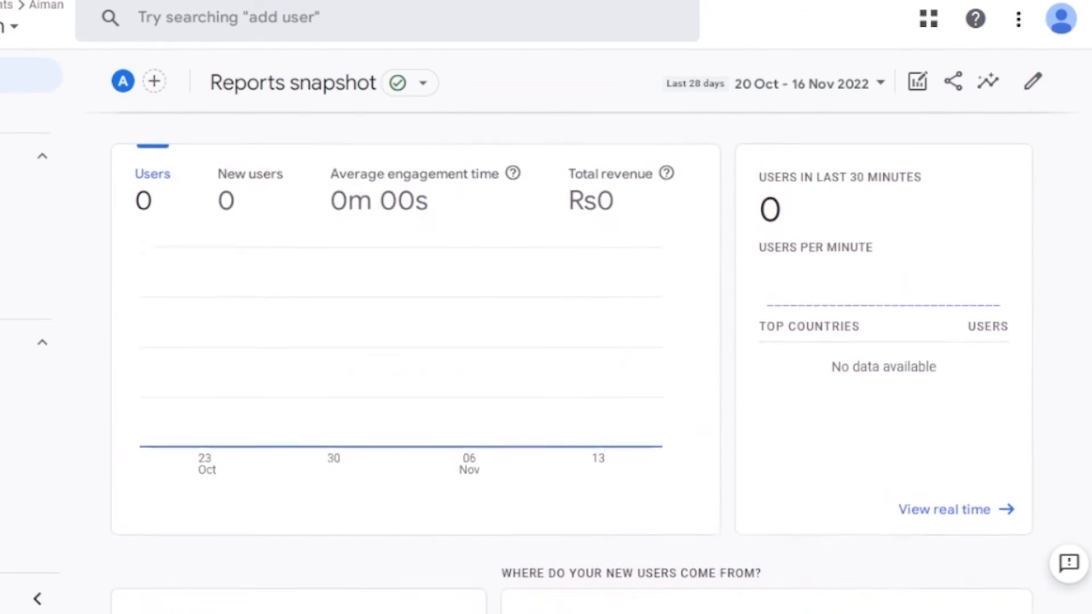
scroll(545, 341, "up", 12)
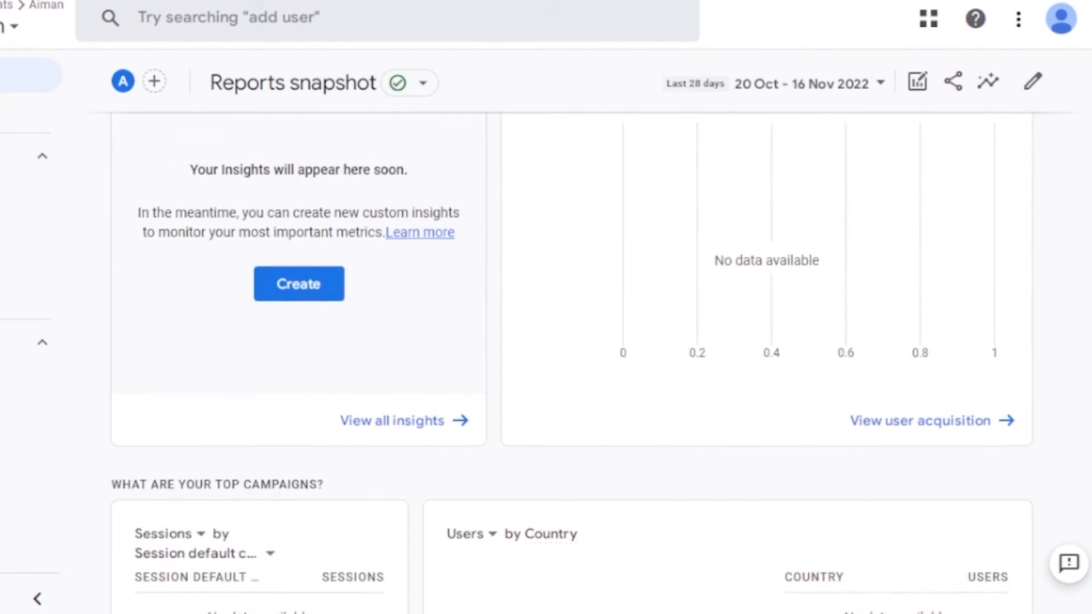
scroll(546, 342, "down", 5)
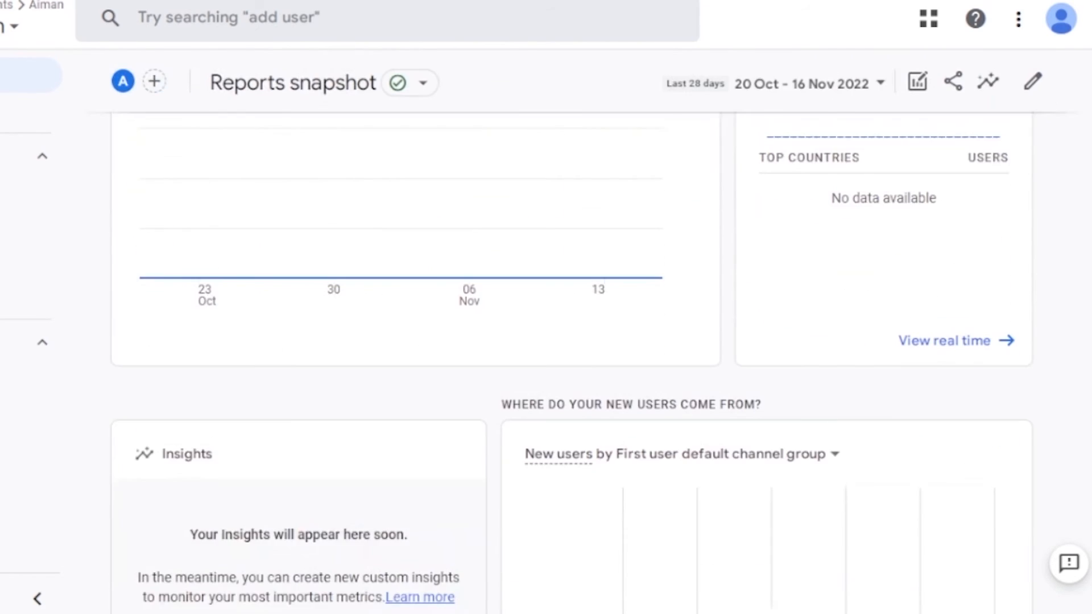
scroll(546, 341, "up", 5)
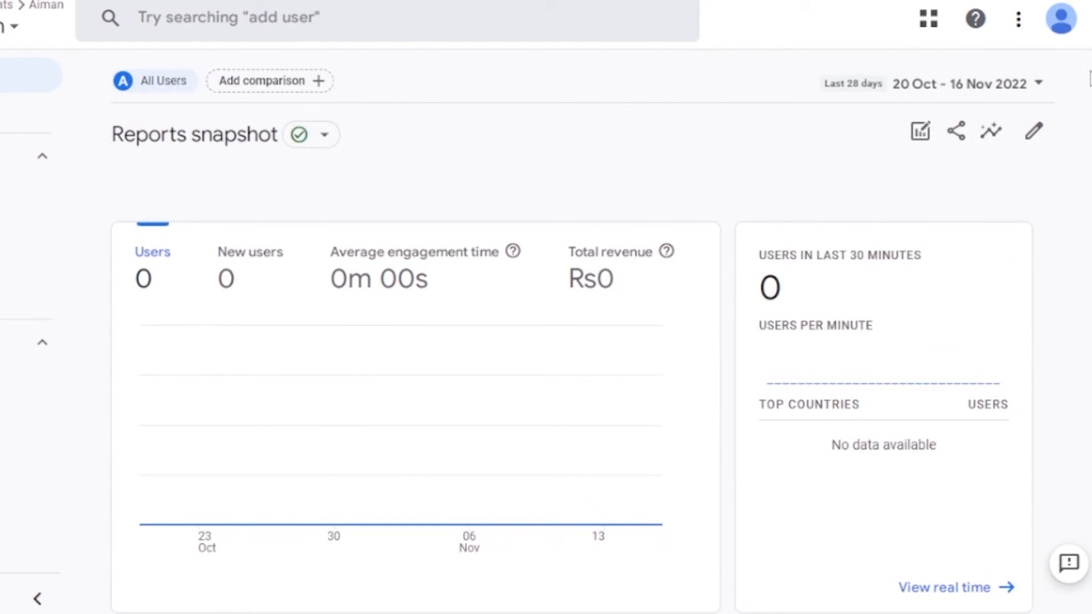
left_click(990, 132)
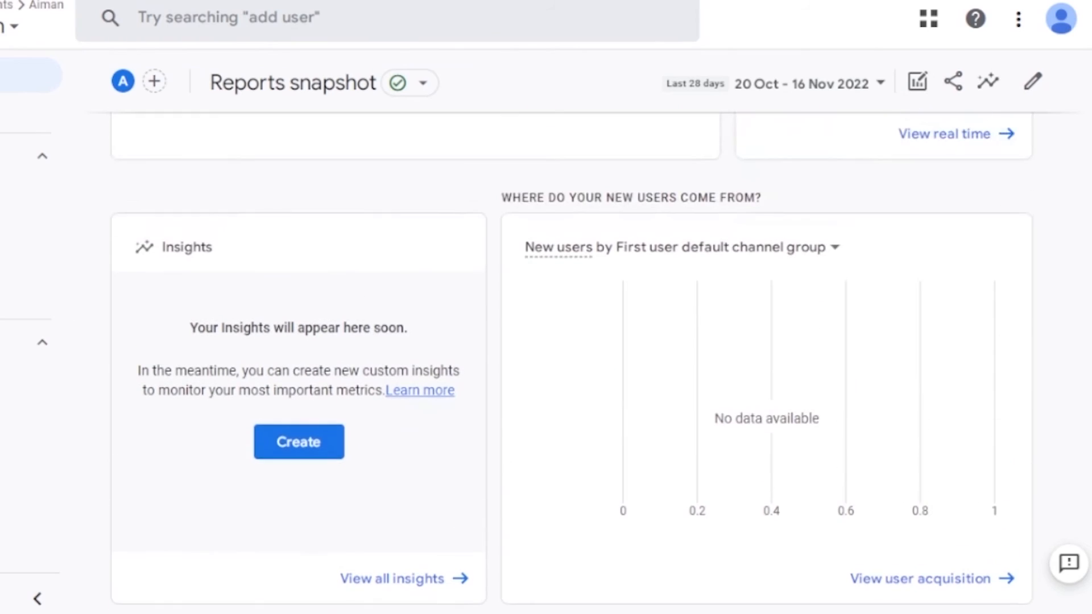
scroll(477, 377, "down", 1)
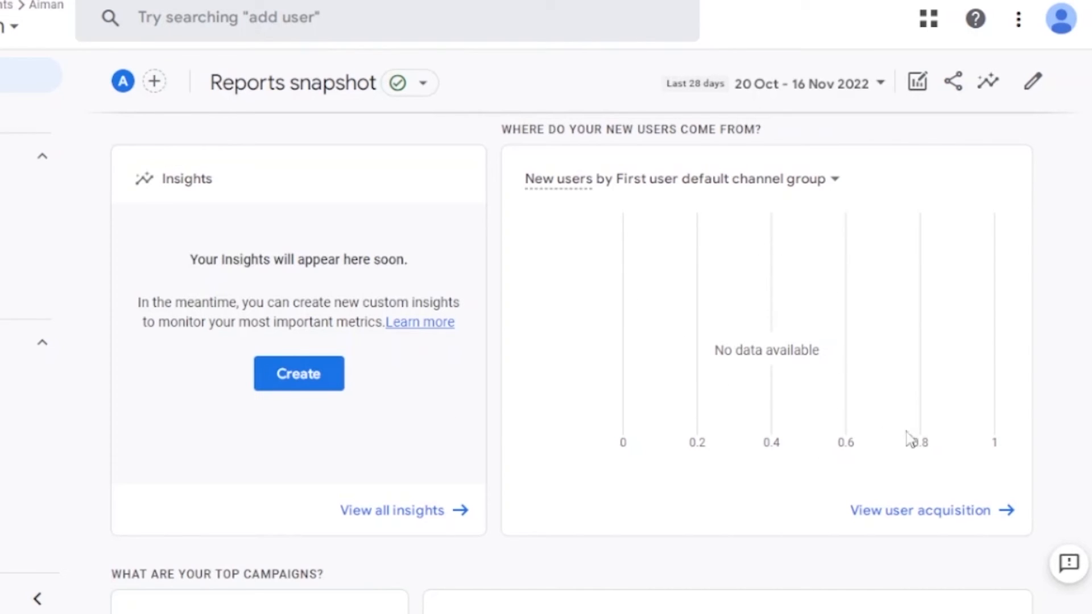
Step: Look through the snapshot's remaining cards on campaigns, countries, user activity, retention, page views, events, conversions, products and platforms
scroll(569, 364, "down", 9)
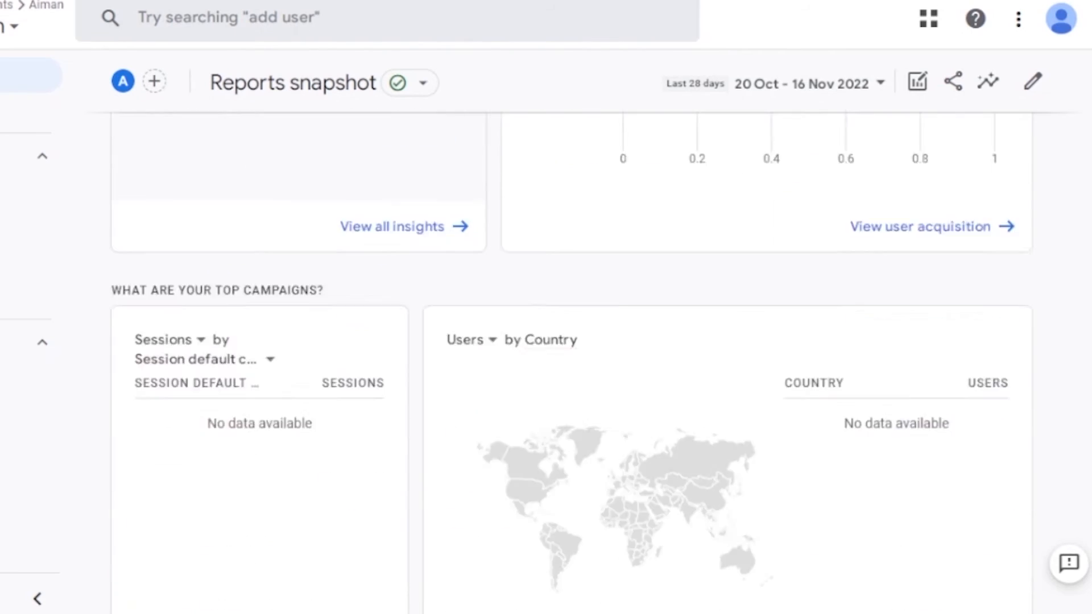
scroll(569, 364, "up", 2)
scroll(568, 364, "down", 1)
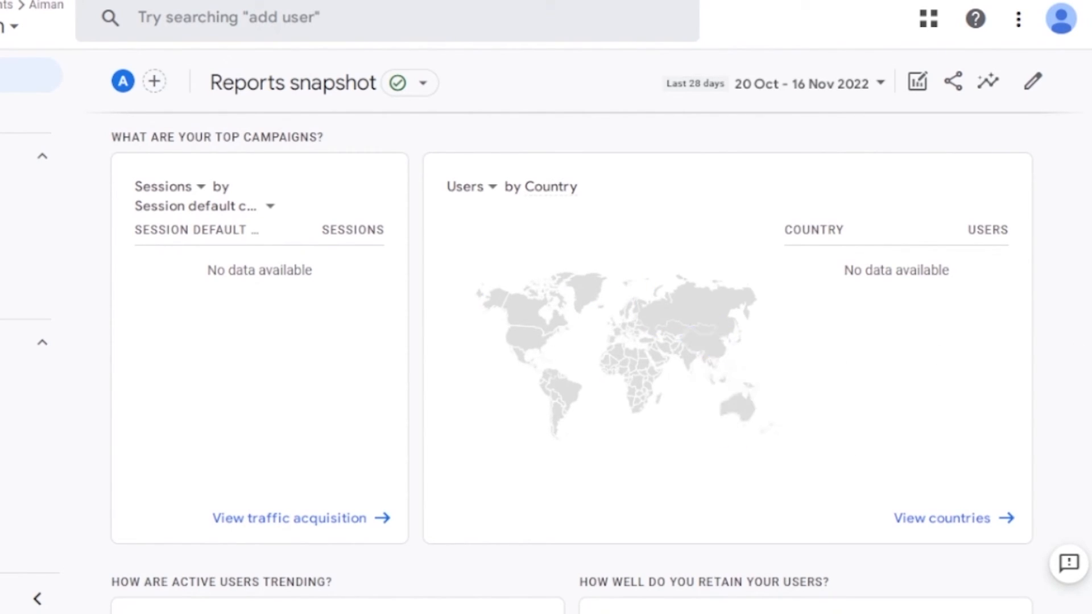
scroll(775, 360, "down", 8)
scroll(572, 363, "up", 1)
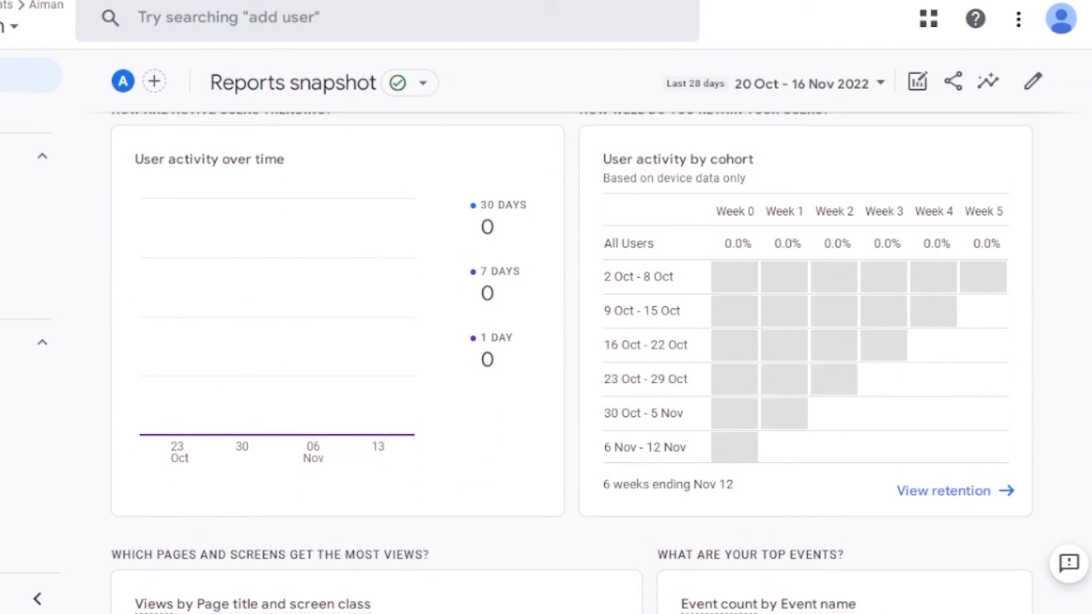
scroll(571, 363, "down", 15)
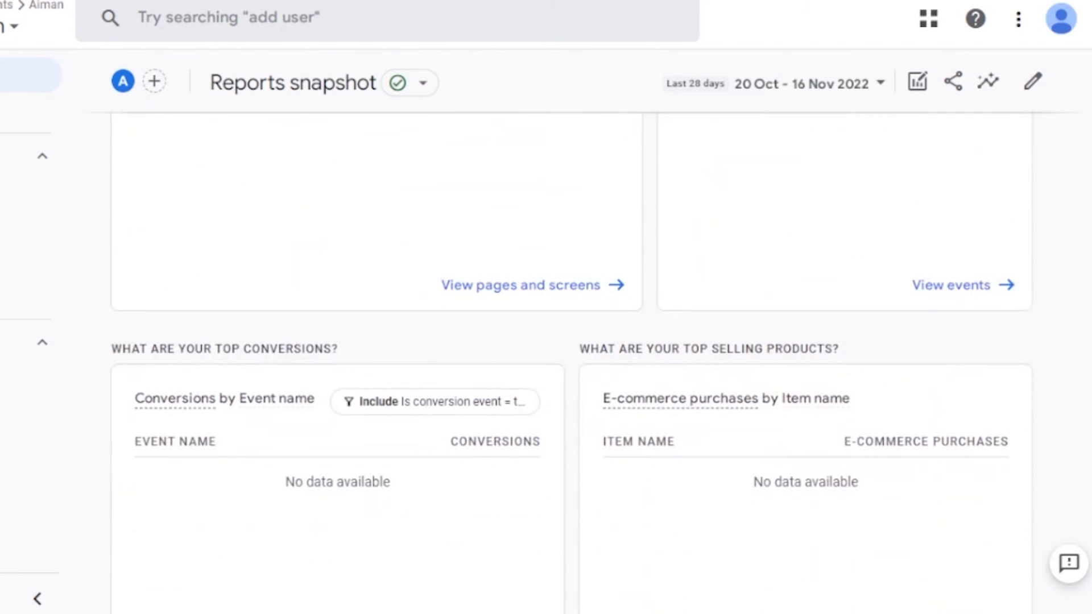
scroll(572, 363, "down", 7)
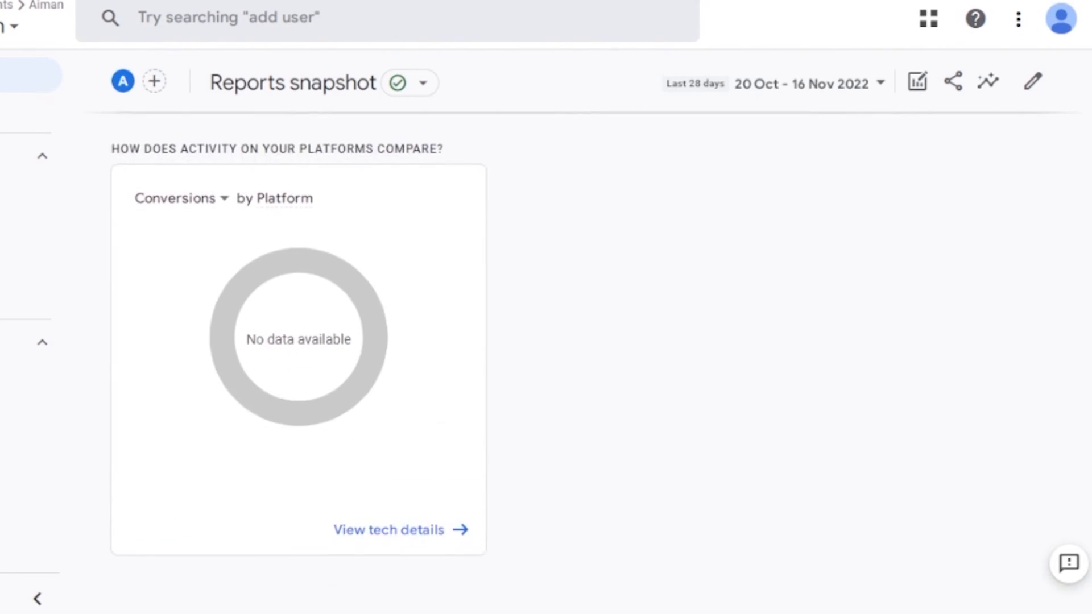
scroll(572, 363, "down", 1)
scroll(572, 363, "up", 20)
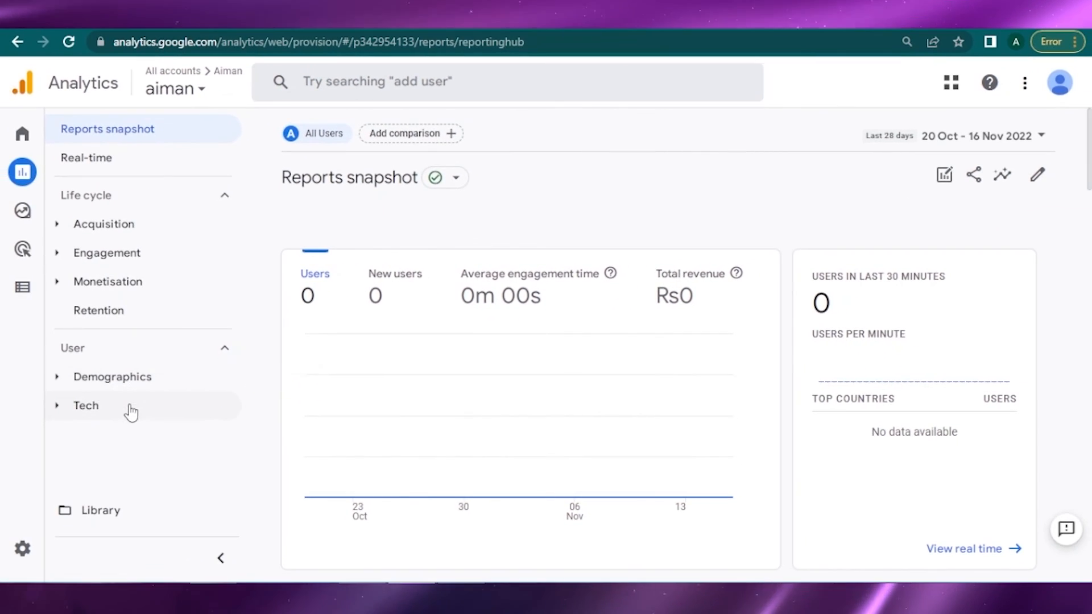
Step: Open the property's Events configuration page and view the existing events list
mouse_move(26, 231)
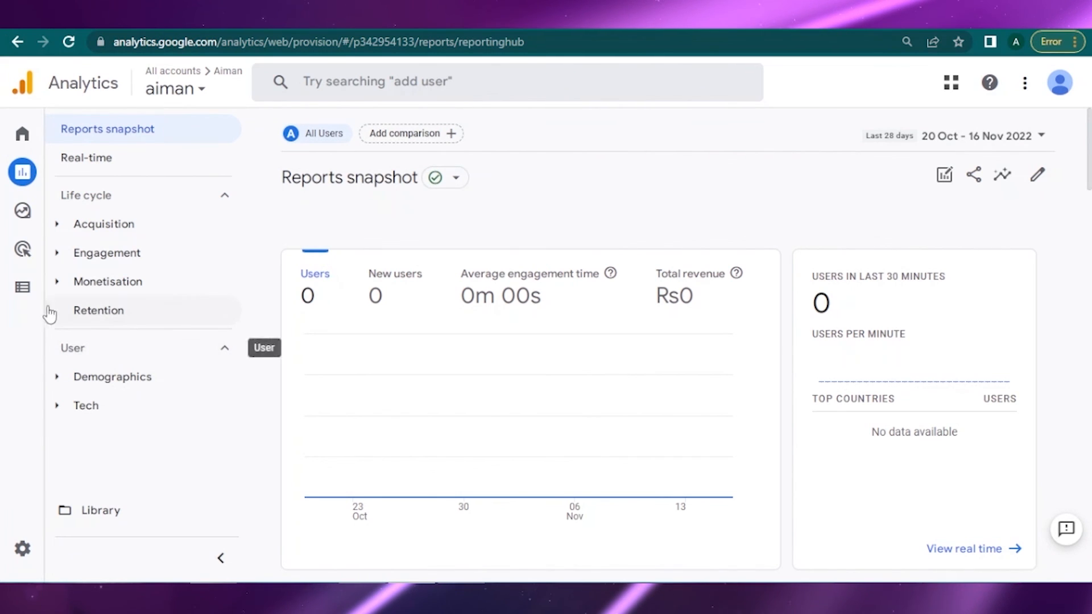
left_click(27, 291)
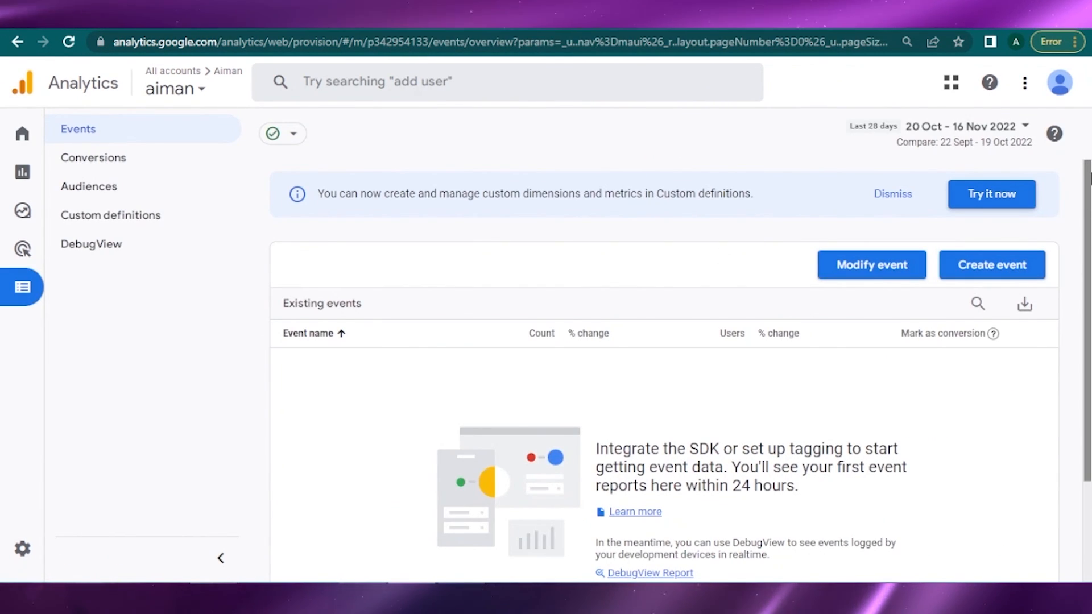
left_click_drag(1090, 287, 1090, 288)
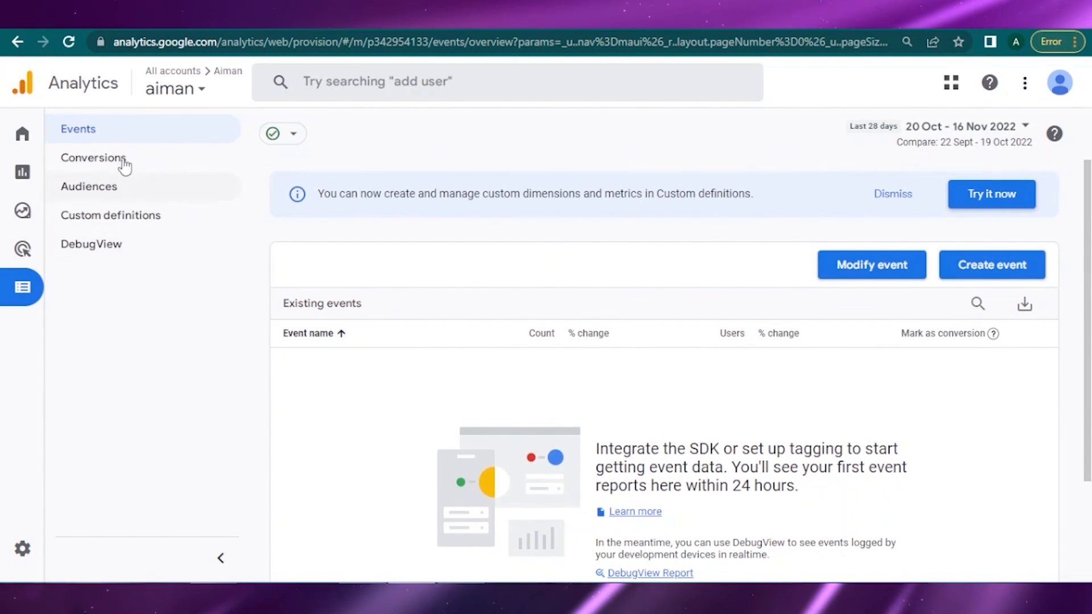